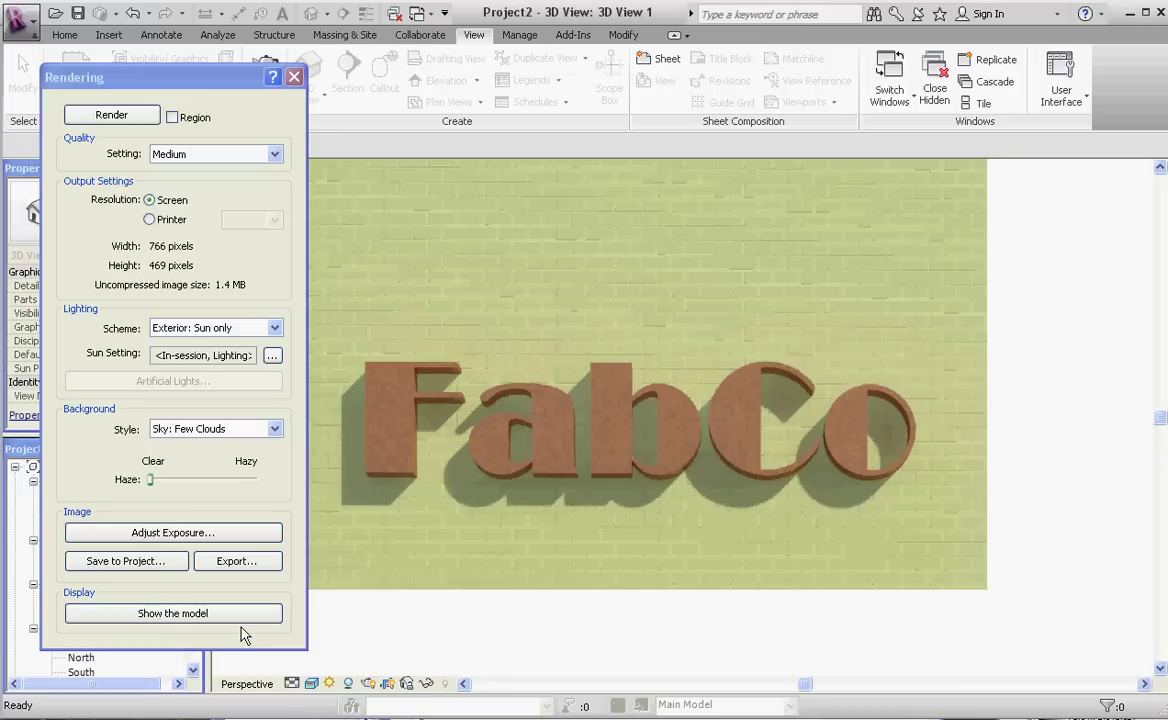
- Export the rendered image to the logo folder as 120220-FabCo-Logo2.jpg and close the Rendering dialog
click(243, 563)
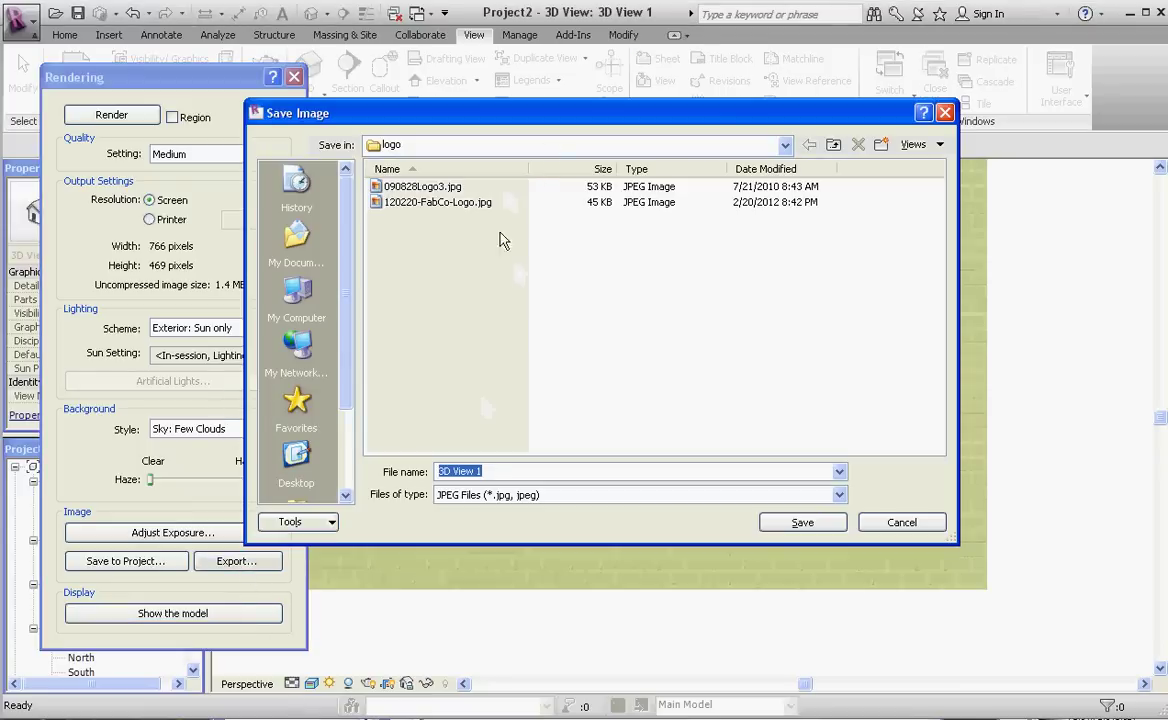
click(440, 202)
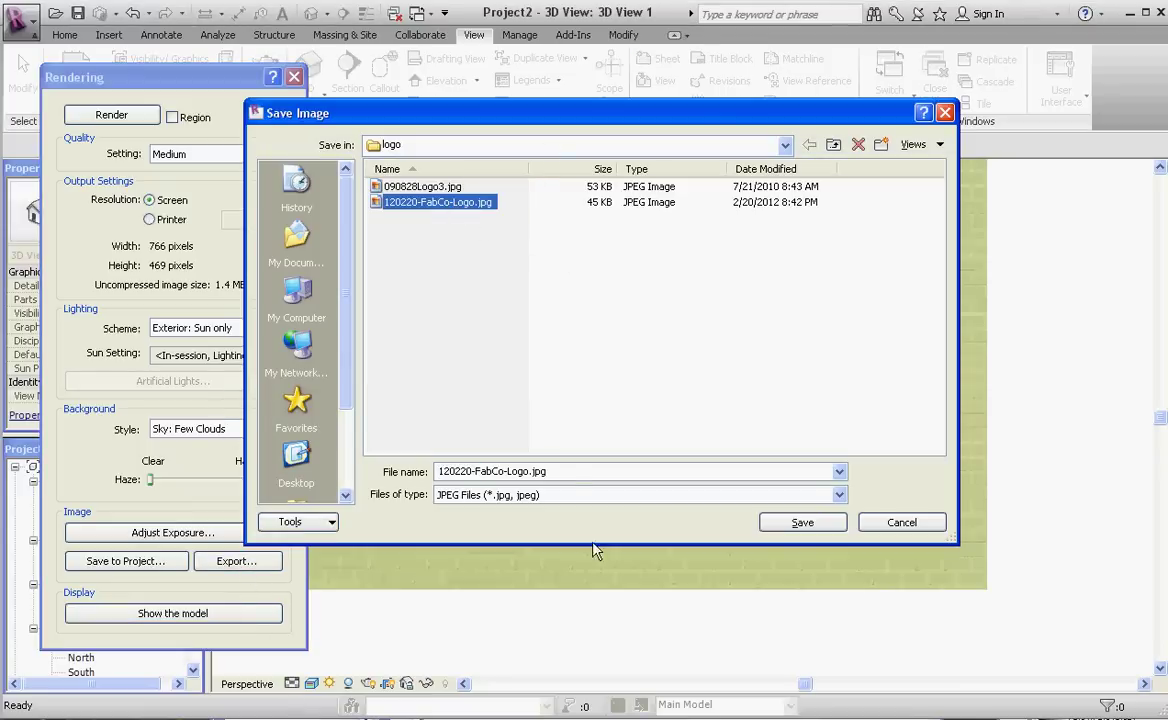
click(570, 472)
click(570, 473)
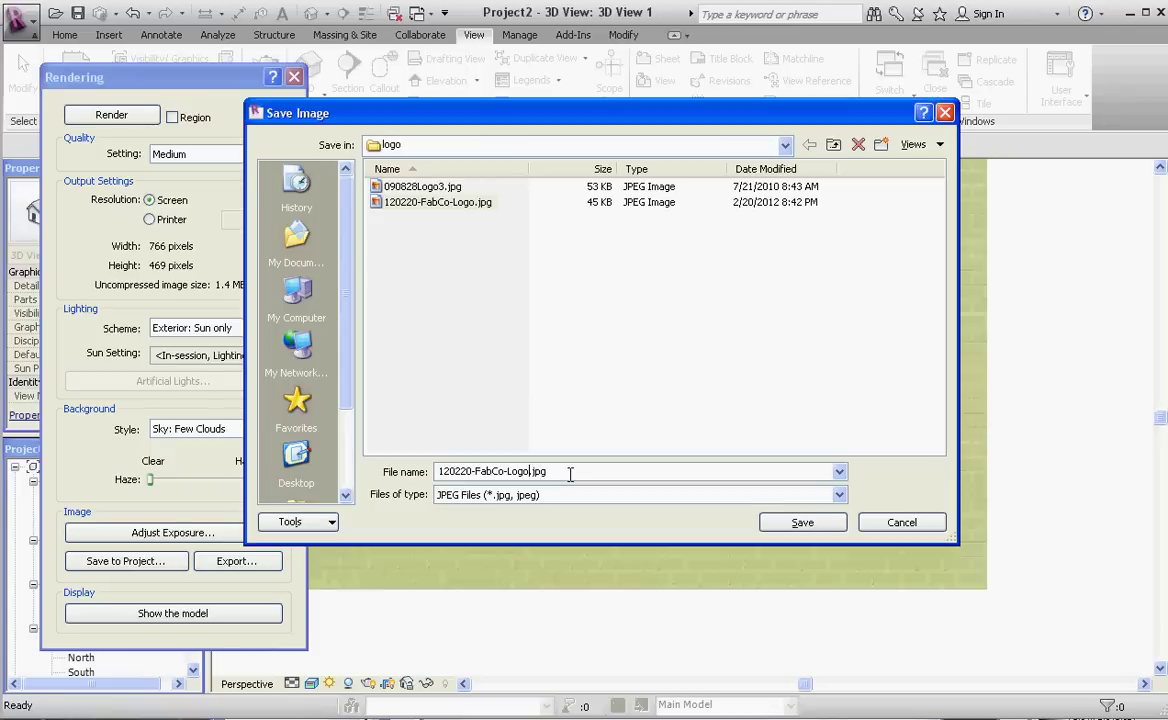
text(2)
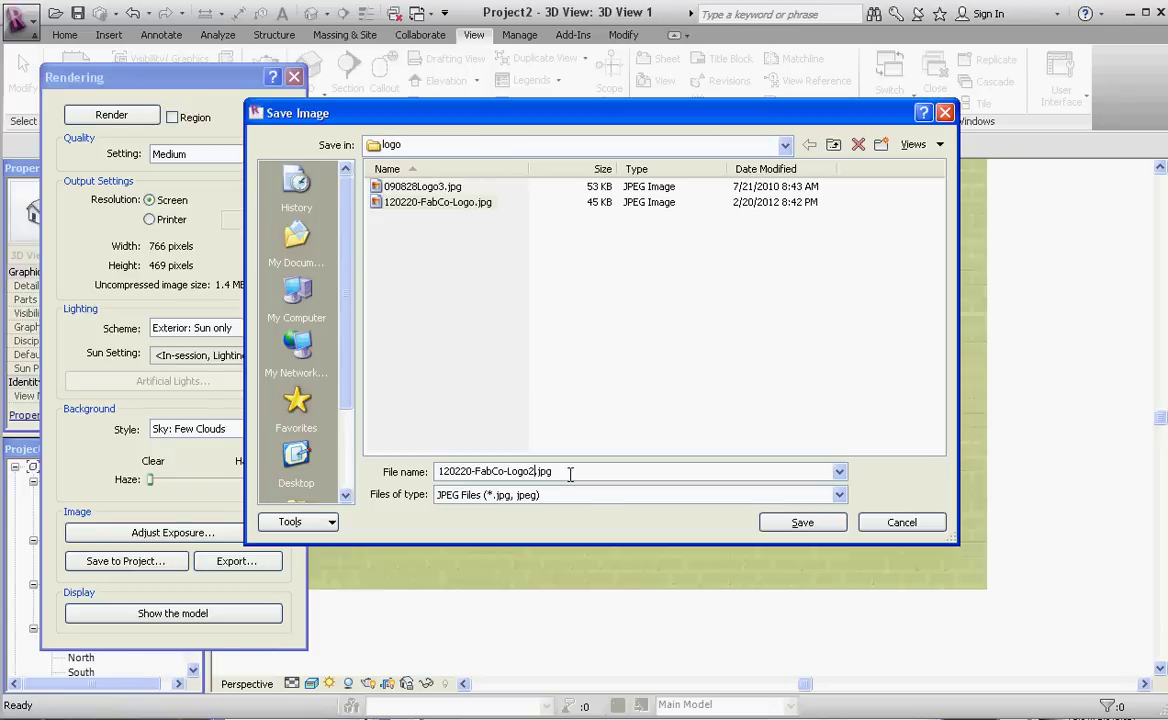
click(797, 523)
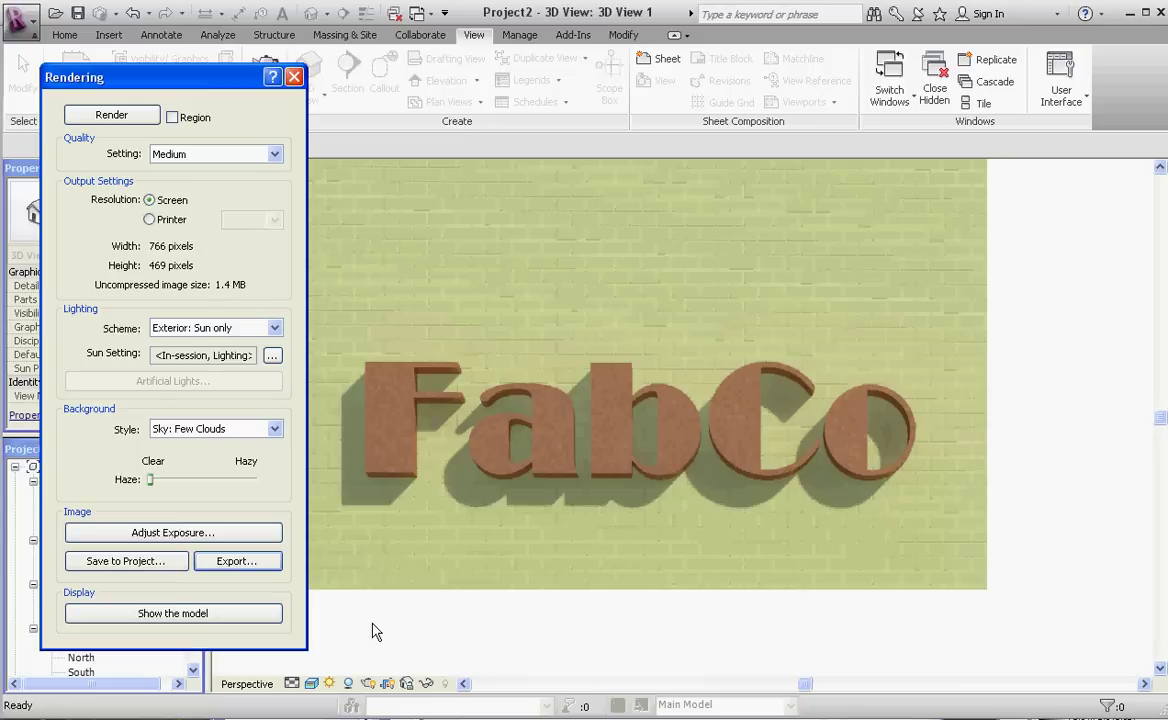
click(294, 79)
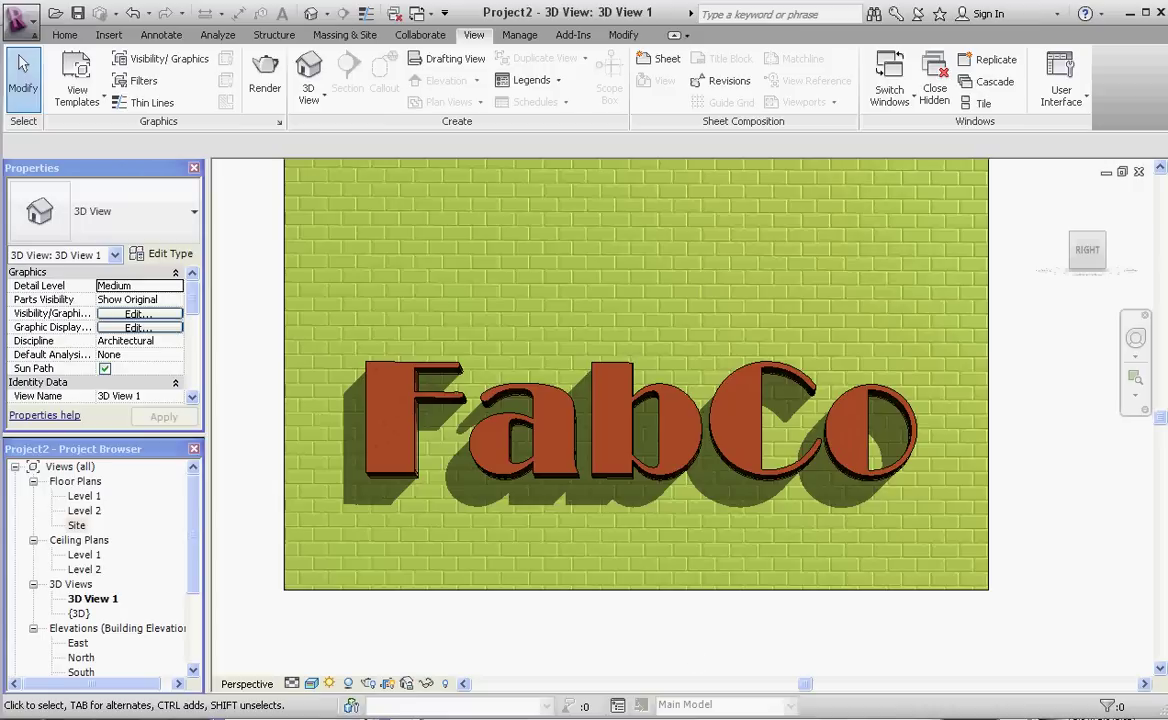
- Switch to GIMP, paste the captured screenshot as a new image, and move the Toolbox clear of the image window
click(704, 718)
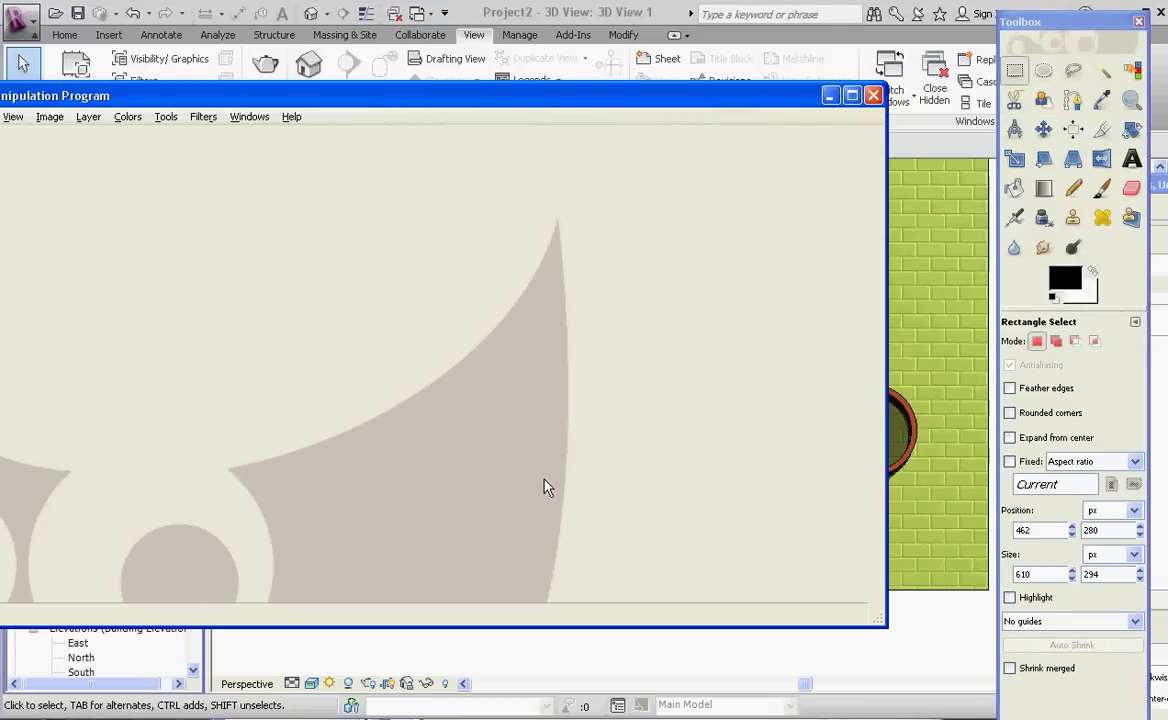
key(ctrl+v)
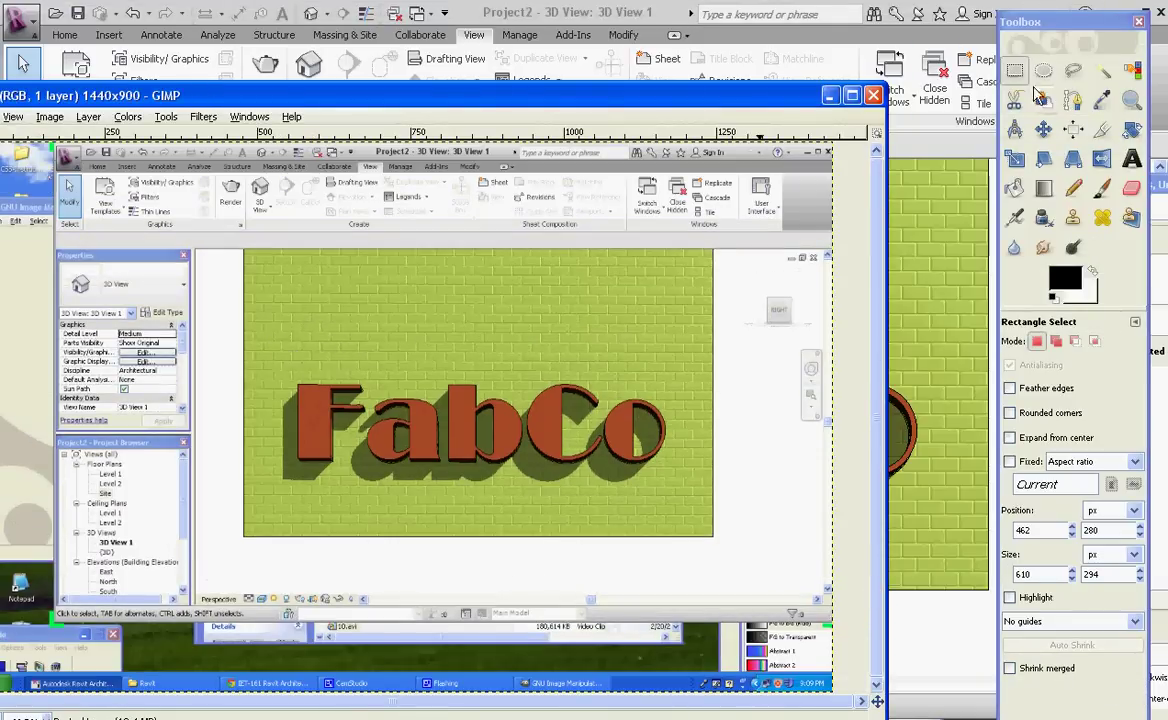
drag(1045, 22, 976, 36)
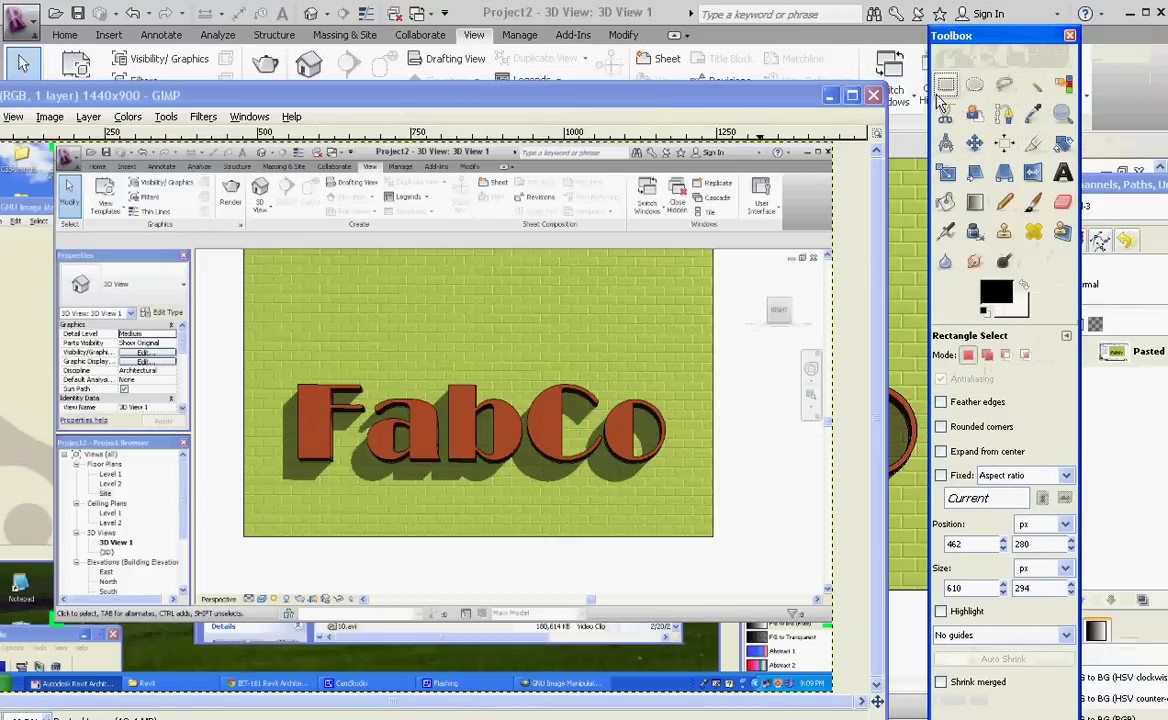
- Crop the pasted screenshot to a rectangle of about 657 × 241 px around the FabCo lettering and its shadow
click(947, 87)
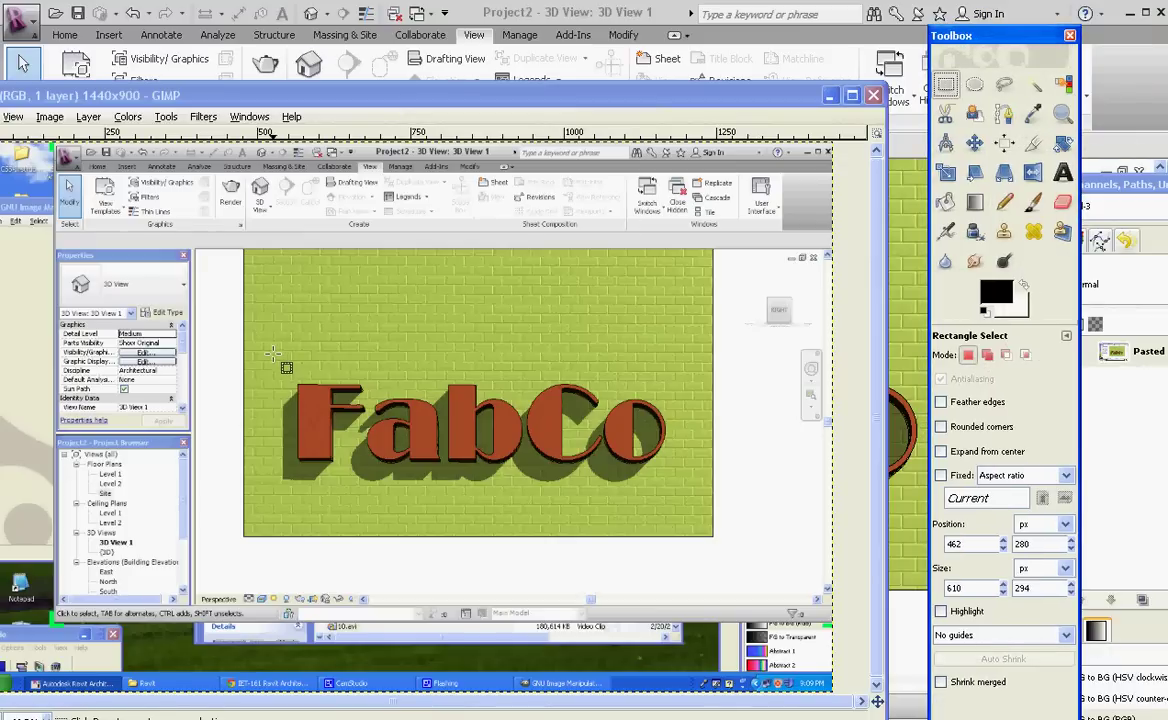
drag(273, 354, 675, 500)
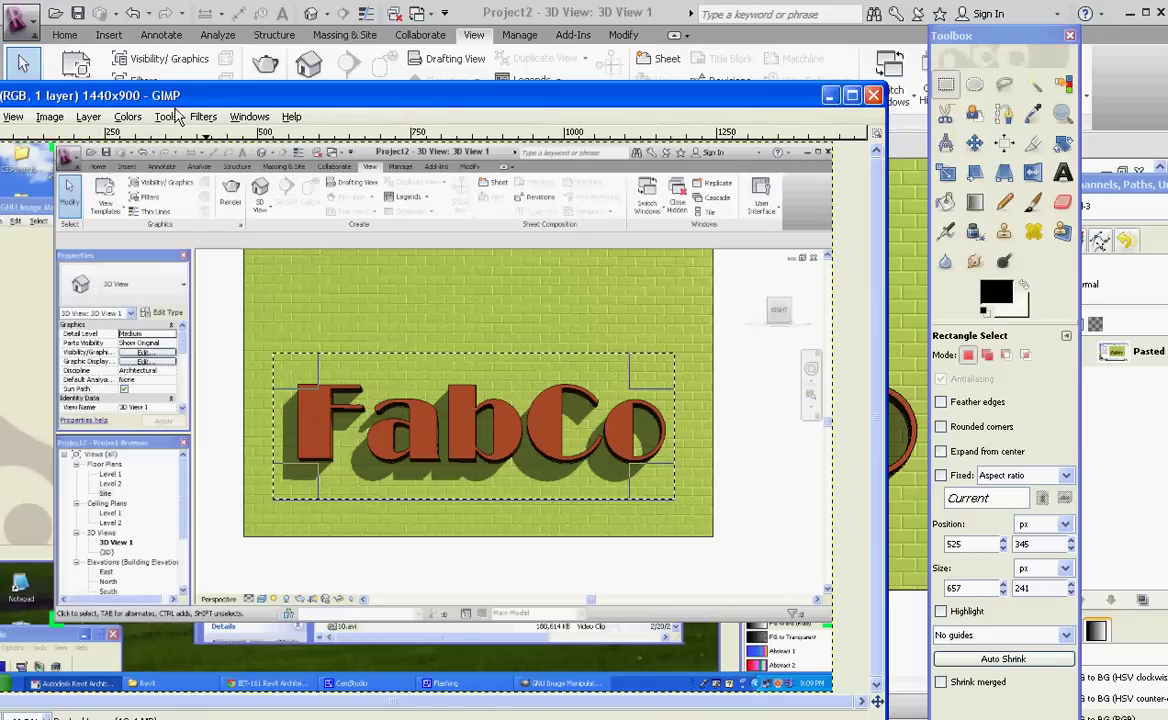
click(49, 116)
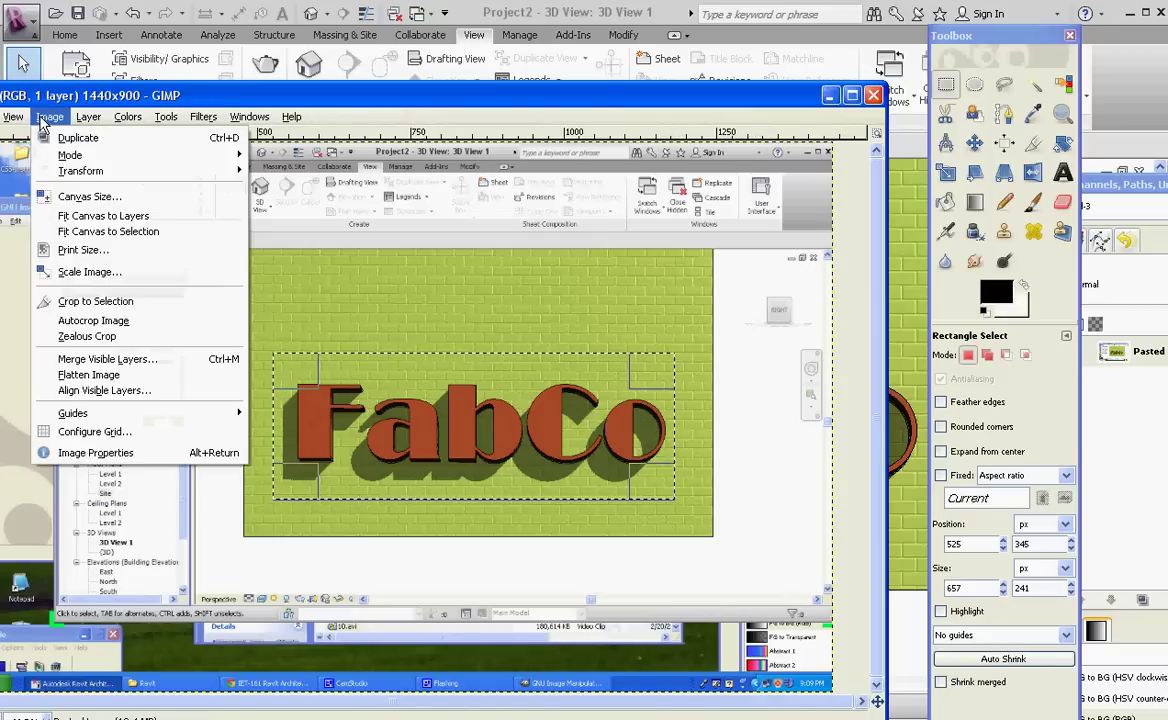
click(95, 301)
- Save the cropped screenshot in the logo folder as 120220-FabCo-Logo3.jpg with JPEG quality 85, and close the image
click(0, 117)
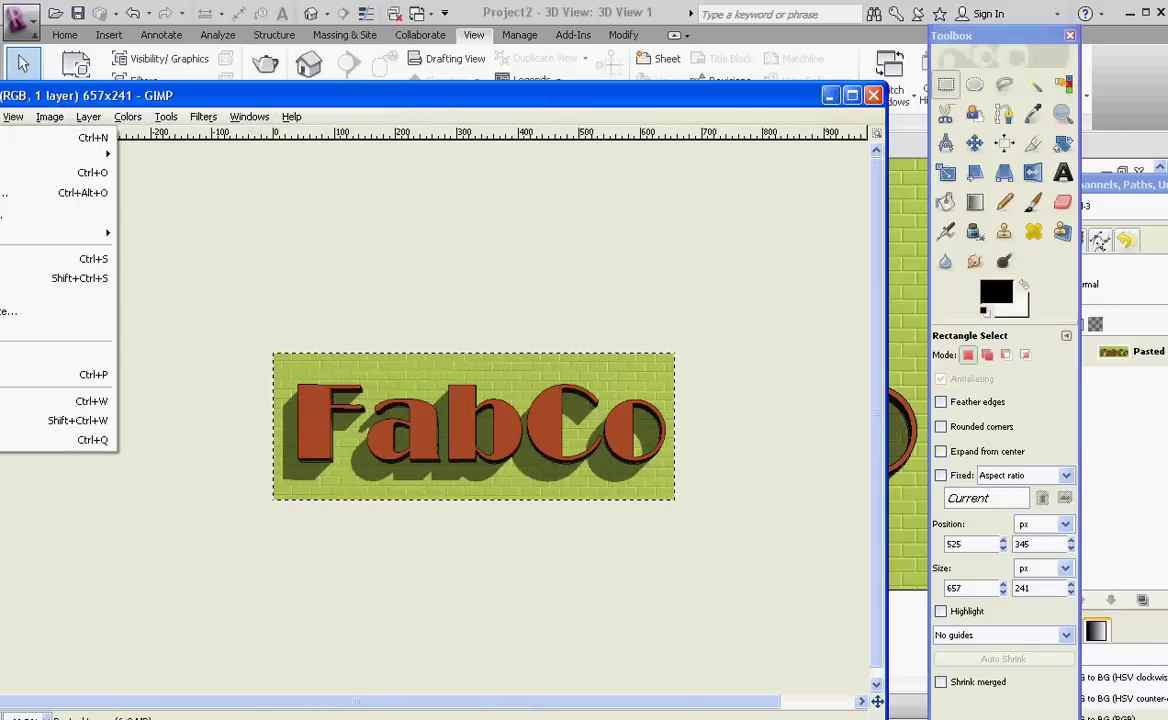
click(5, 277)
click(405, 385)
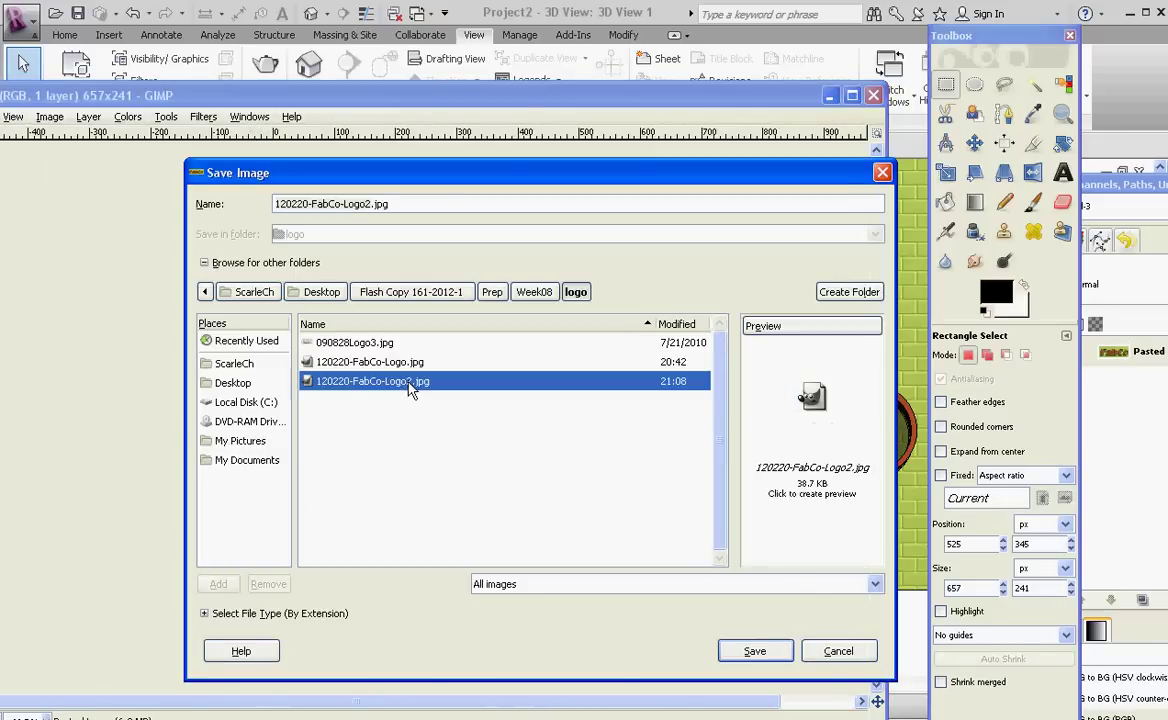
click(392, 203)
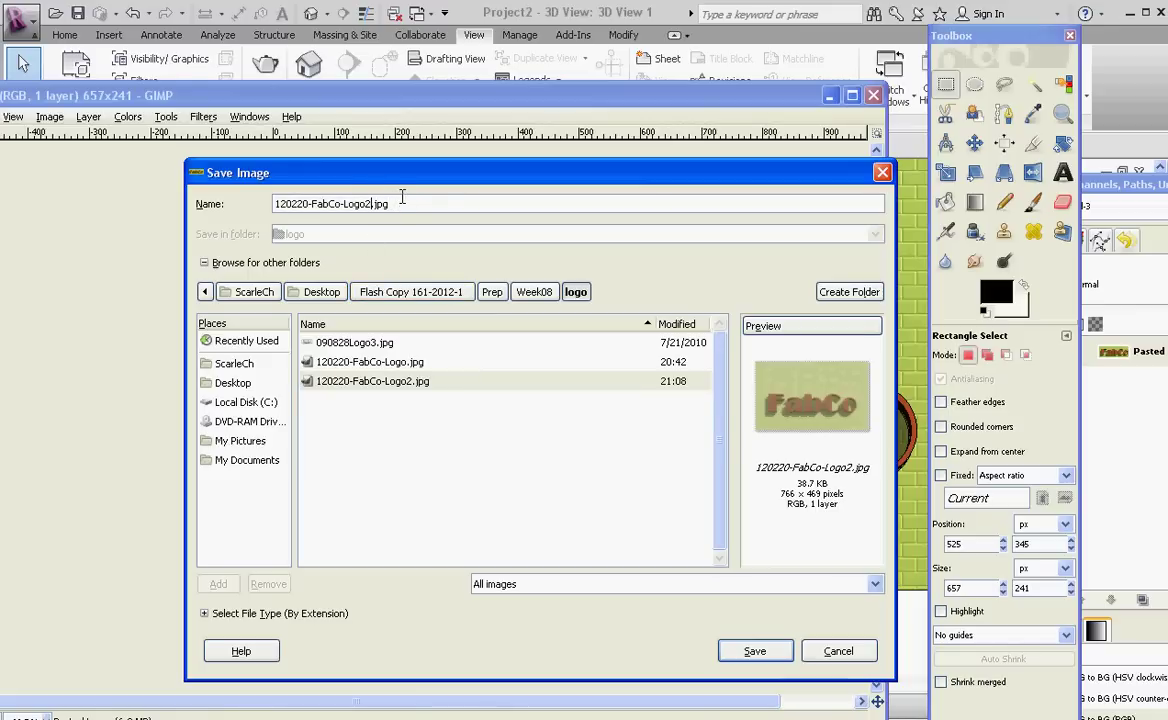
key(BackSpace)
text(3)
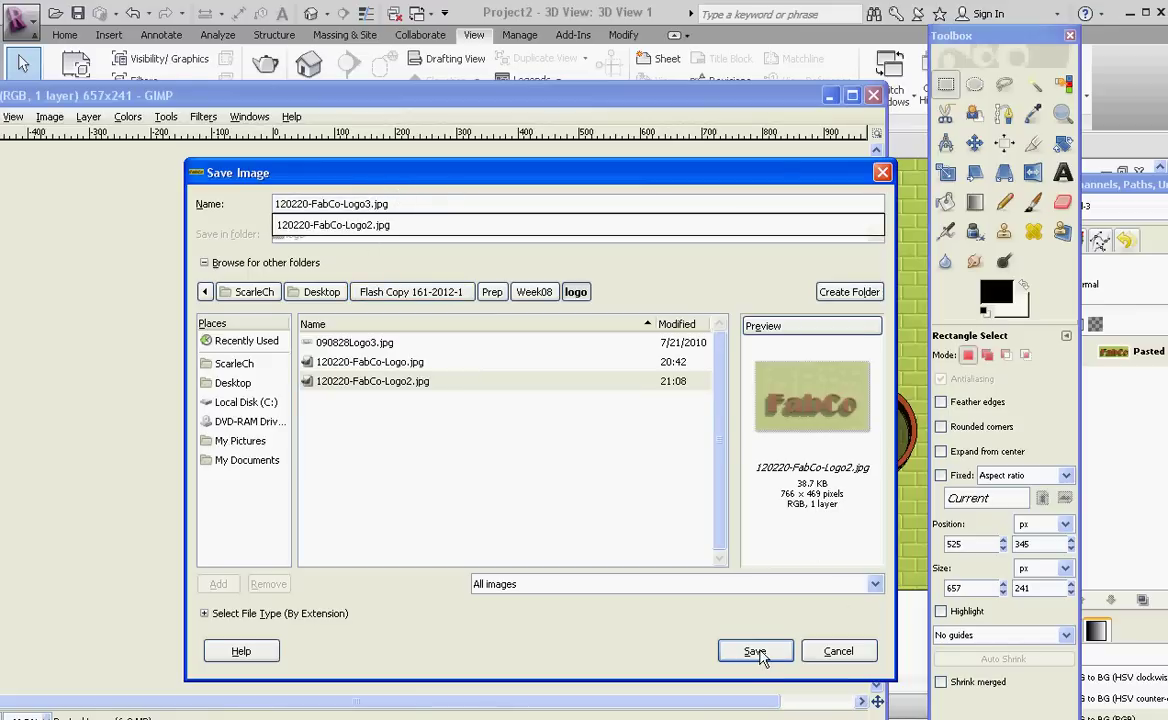
click(763, 651)
click(757, 651)
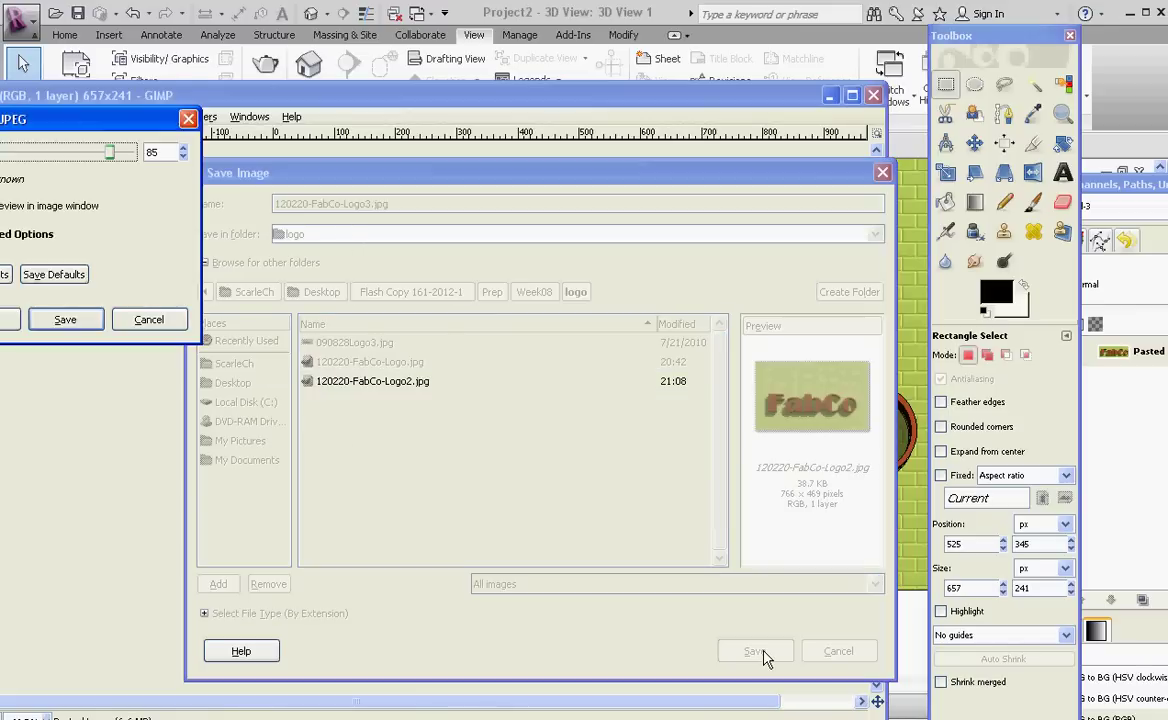
click(50, 316)
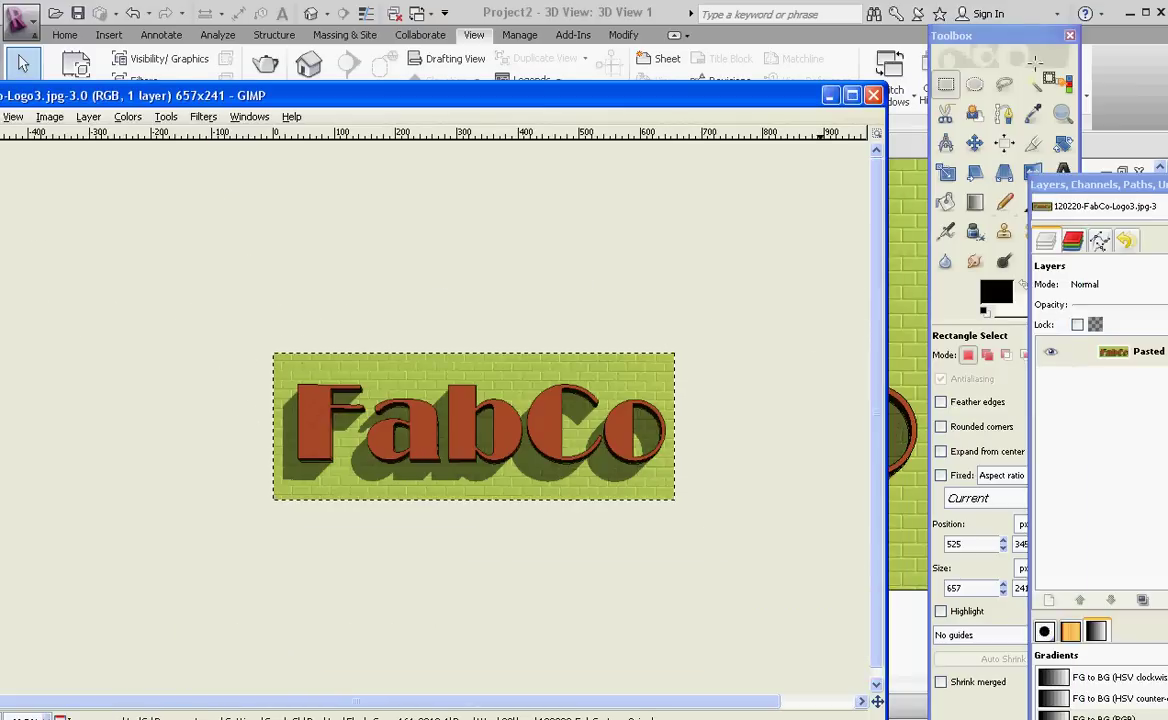
click(875, 95)
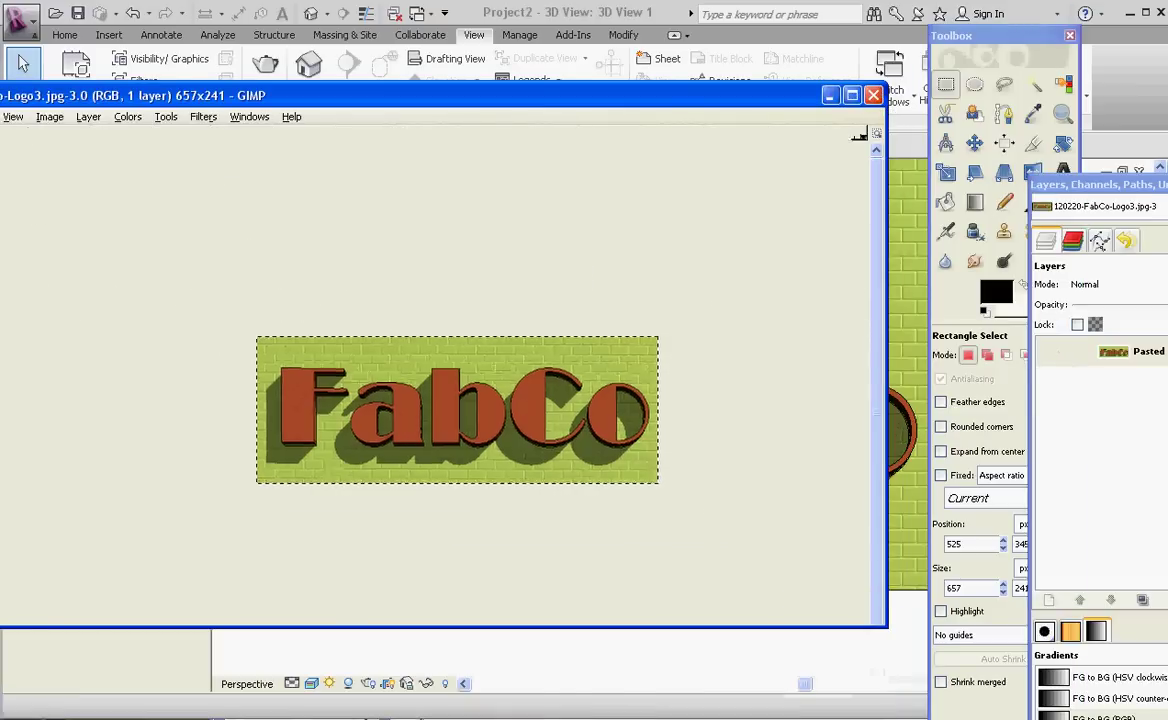
- Bring the GIMP window fully into view, start opening an image, and browse to the Flash Copy 161-2012-1 folder on the Desktop
click(0, 117)
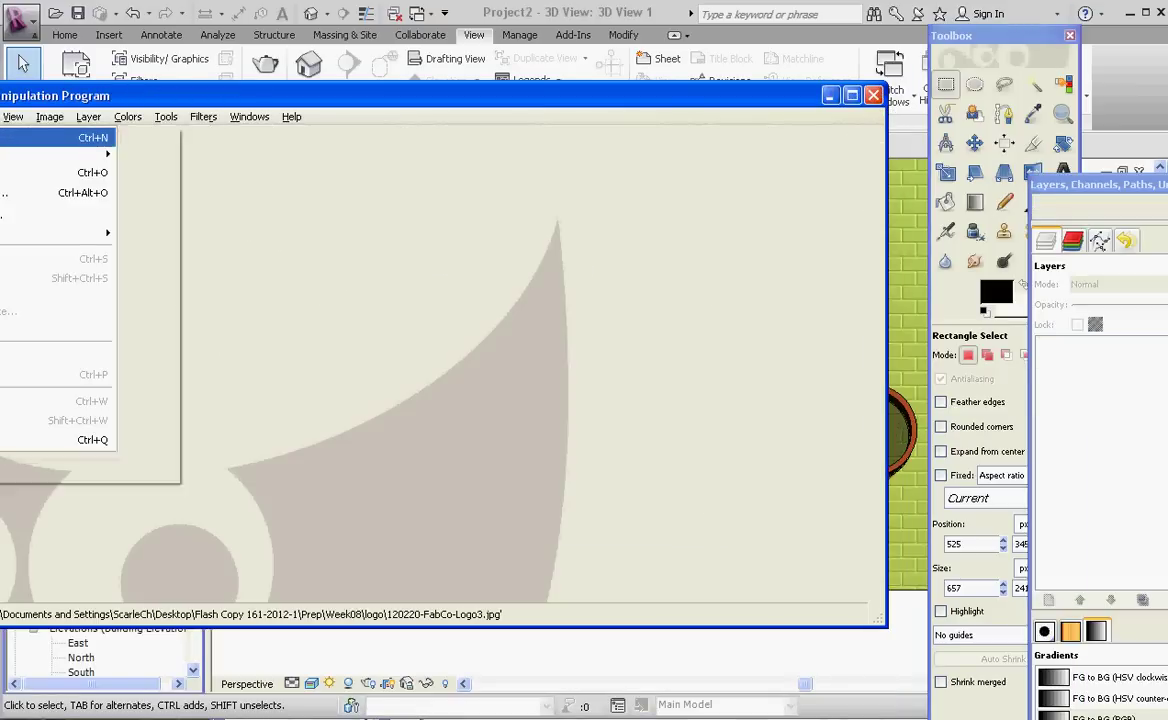
drag(60, 96, 191, 82)
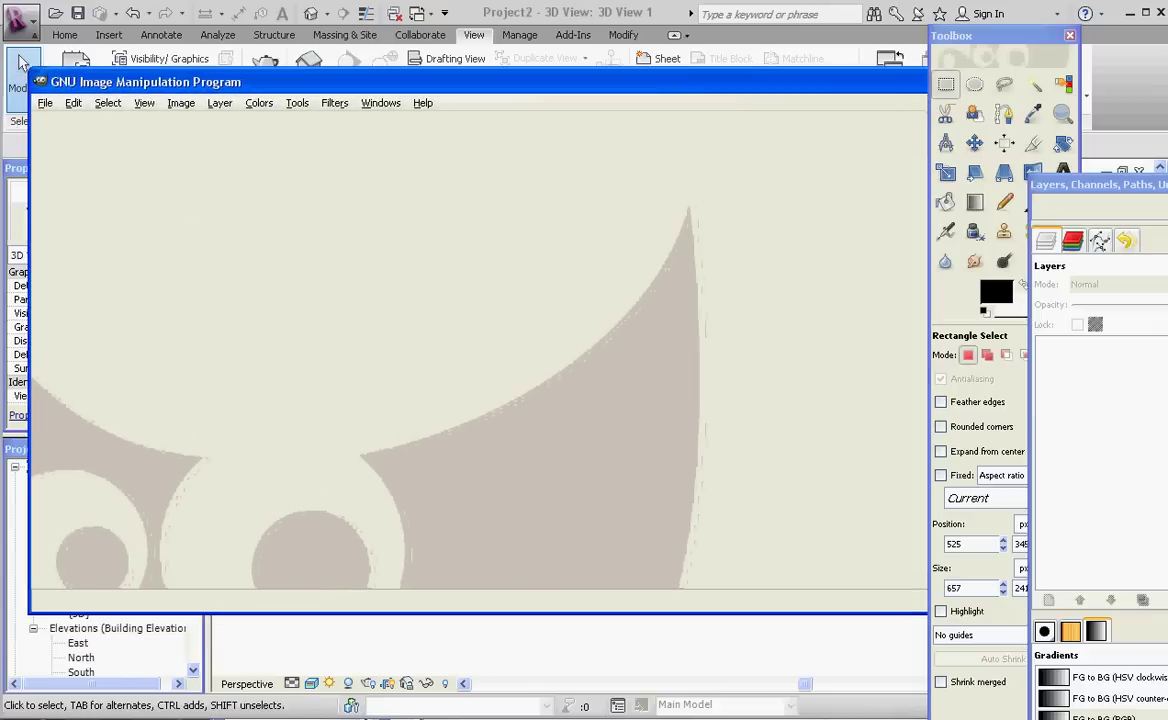
click(45, 103)
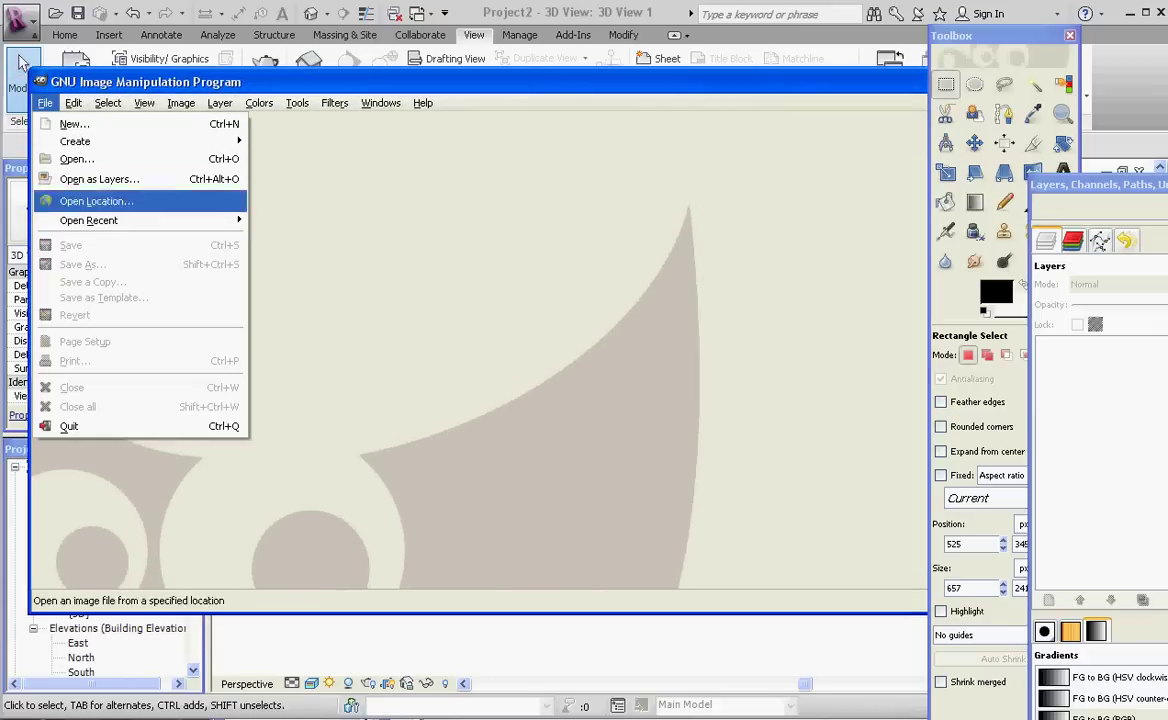
click(77, 159)
key(Return)
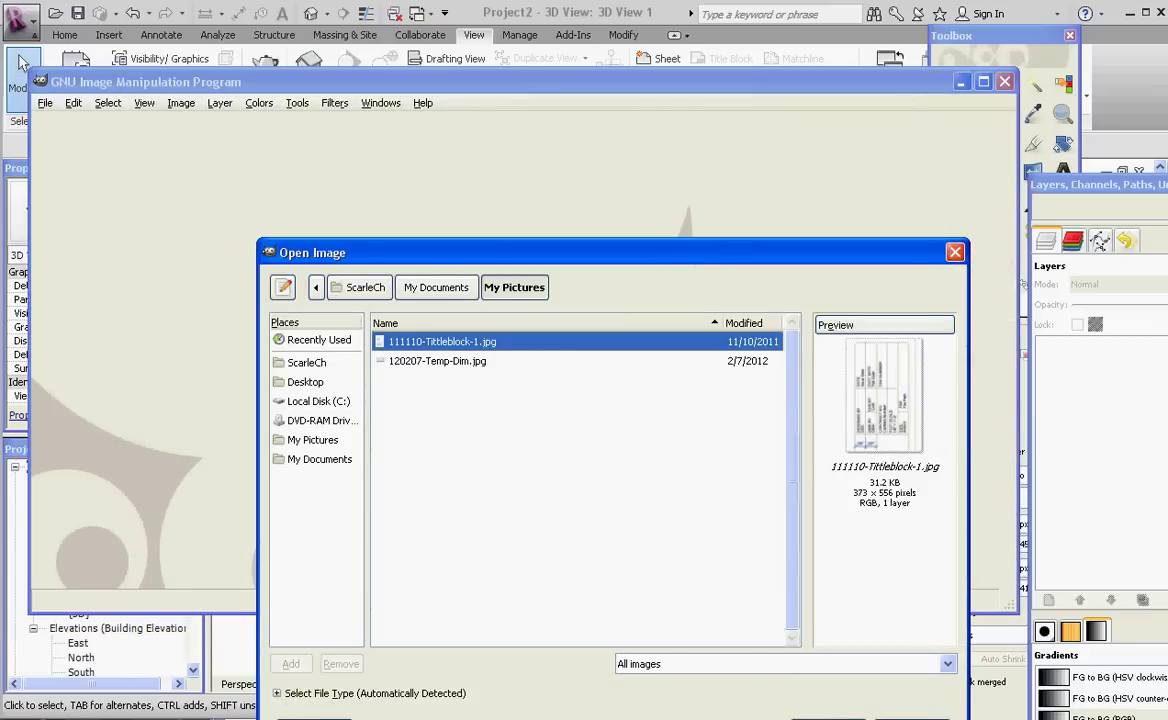
click(305, 382)
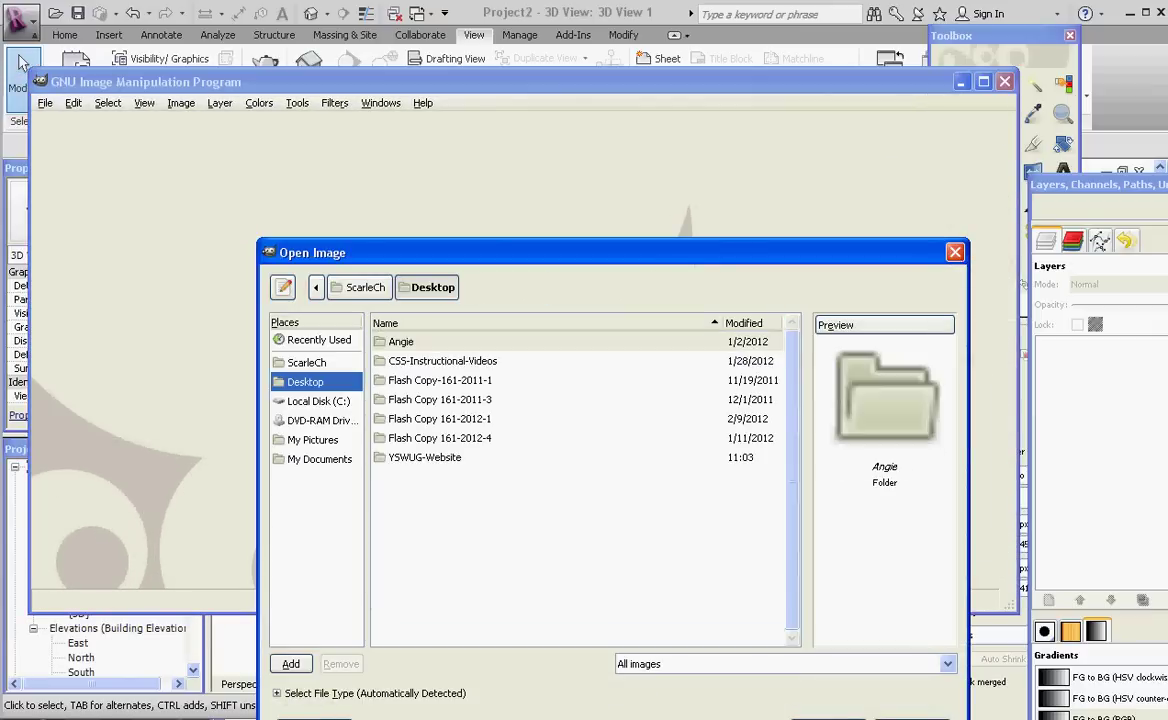
key(Down)
key(Down)
key(Down)
key(Down)
key(Return)
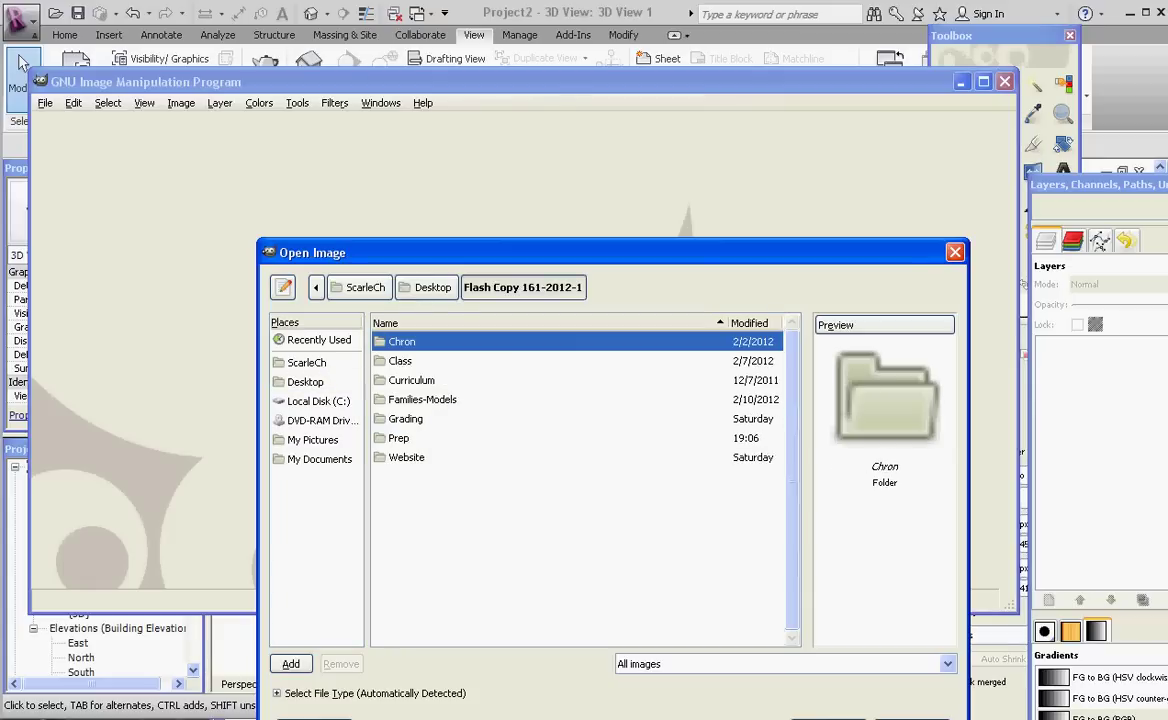
- Browse through the Prep and Week08 folders into the logo folder
key(Down)
key(Down)
key(Down)
key(Down)
key(Down)
key(Return)
key(Down)
key(Down)
key(Down)
key(Down)
key(Down)
key(Down)
key(Return)
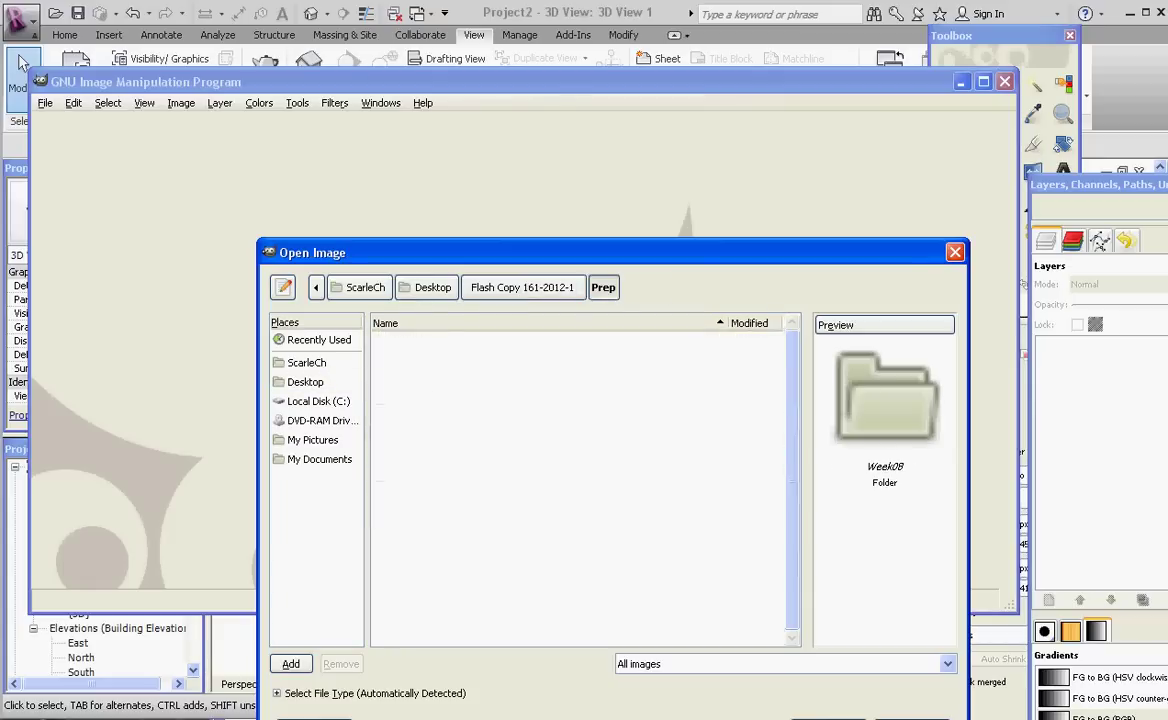
key(Down)
key(Return)
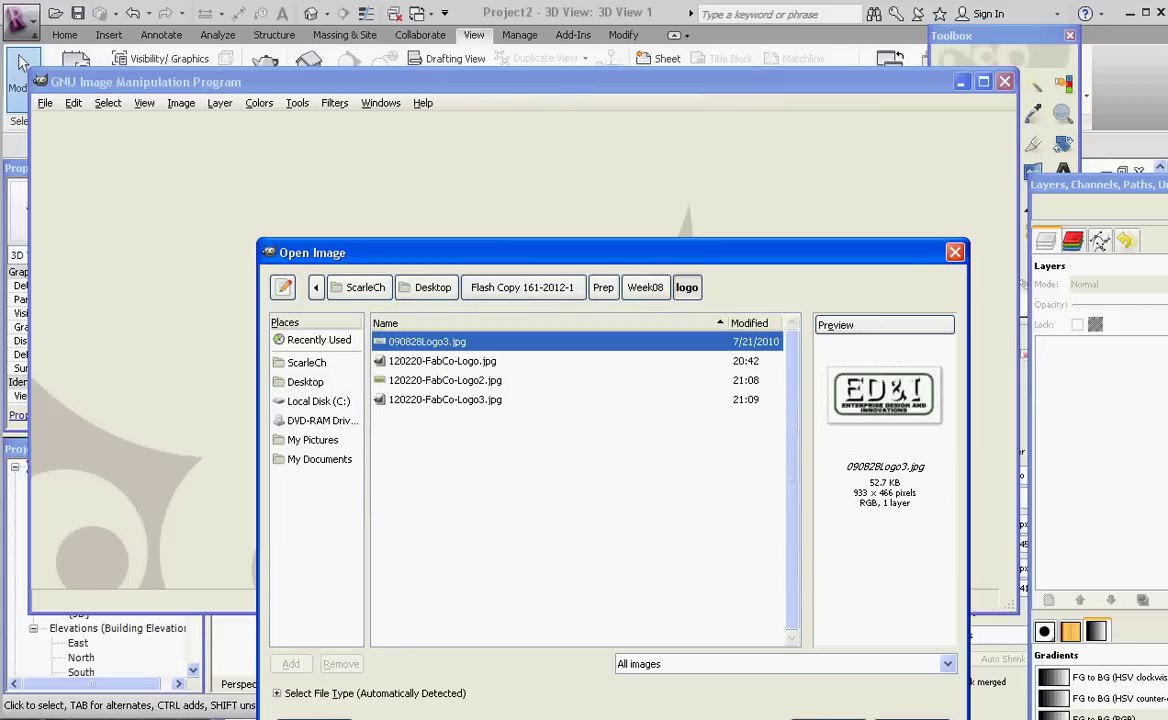
- Open the exported rendering 120220-FabCo-Logo2.jpg from the logo folder
key(Down)
key(Down)
key(Return)
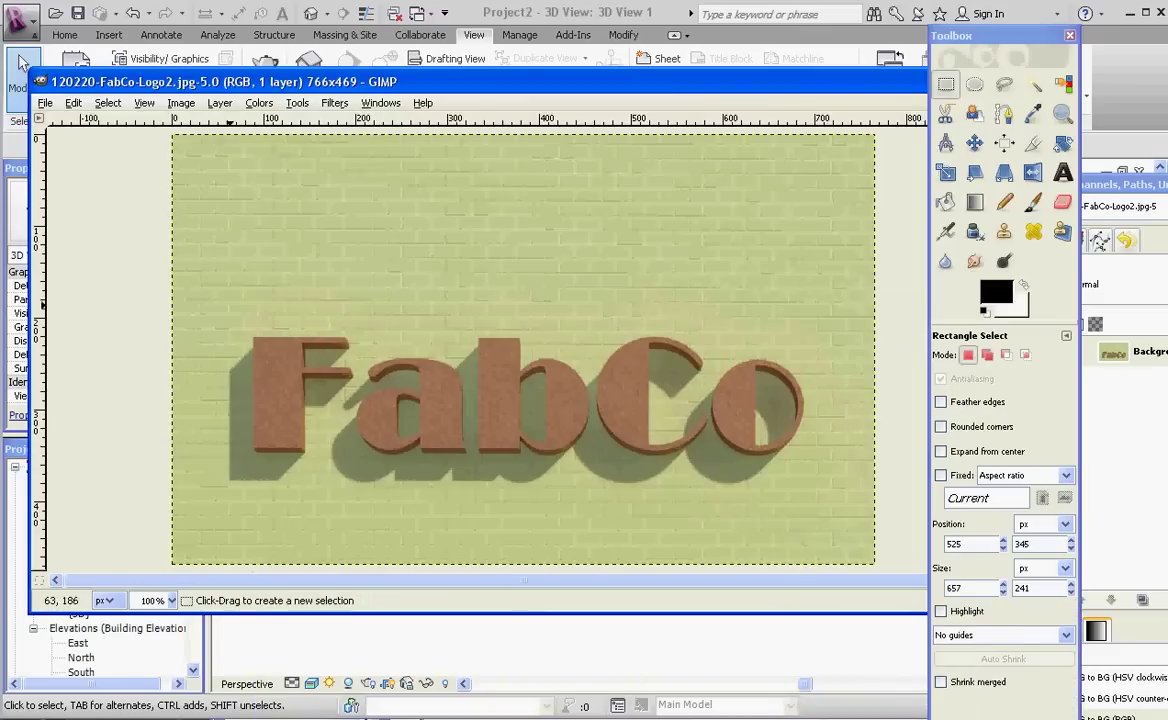
- Crop the rendering to a rectangle of about 663 × 240 px around the FabCo lettering and its shadow
drag(217, 294, 824, 514)
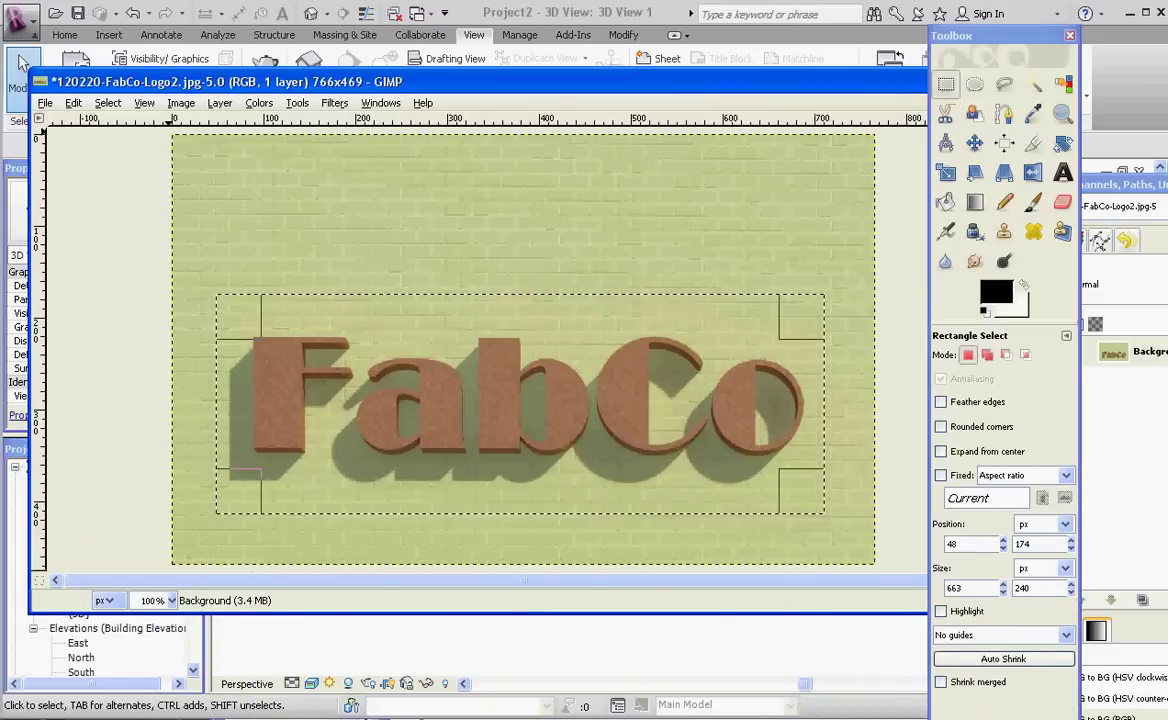
click(144, 103)
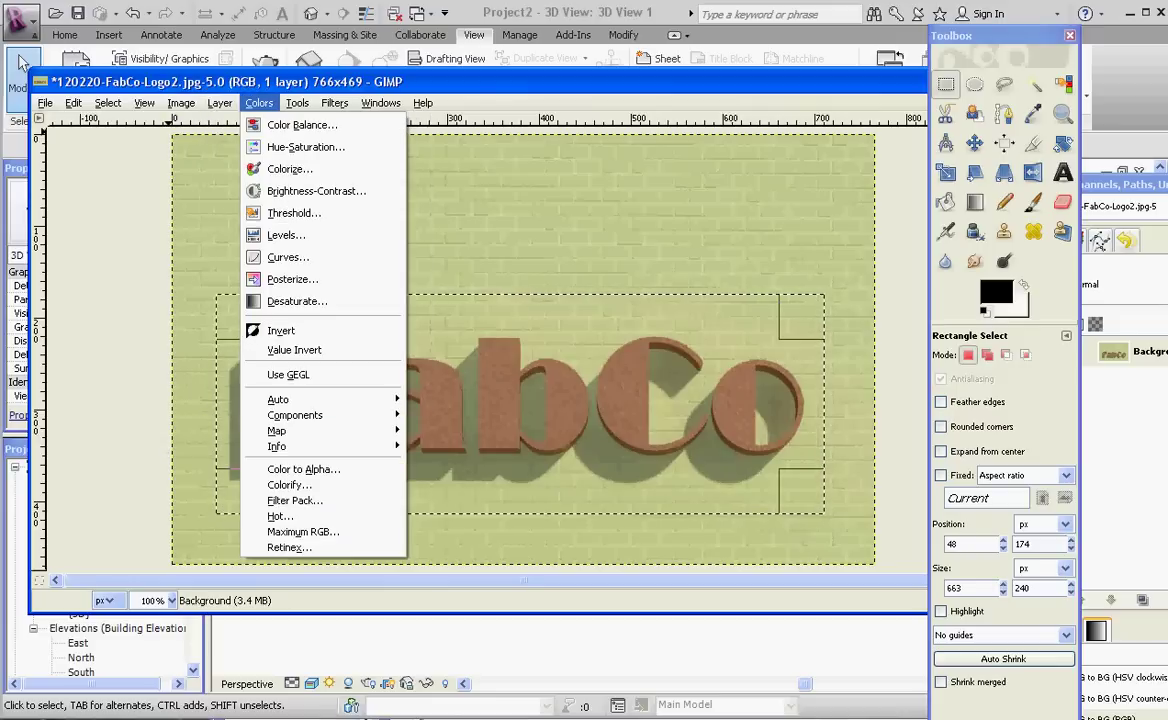
click(230, 287)
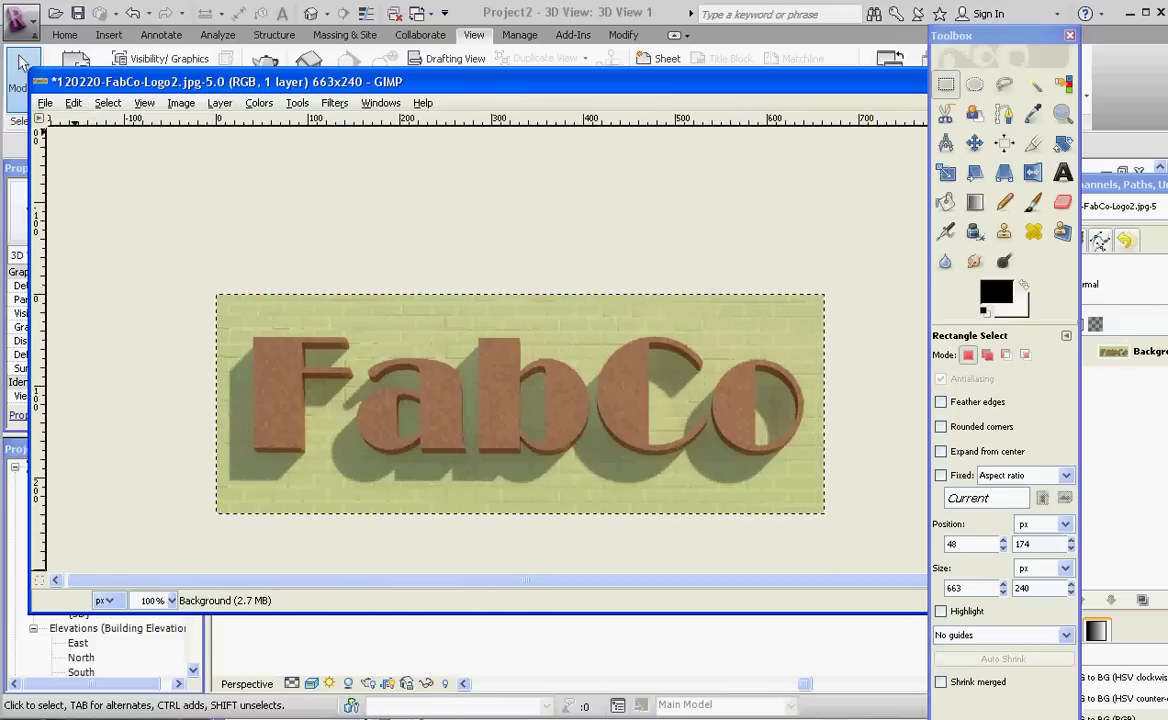
- Save the cropped rendering in the logo folder as 120220-FabCo-Logo4.jpg with JPEG quality 85
click(45, 103)
click(104, 263)
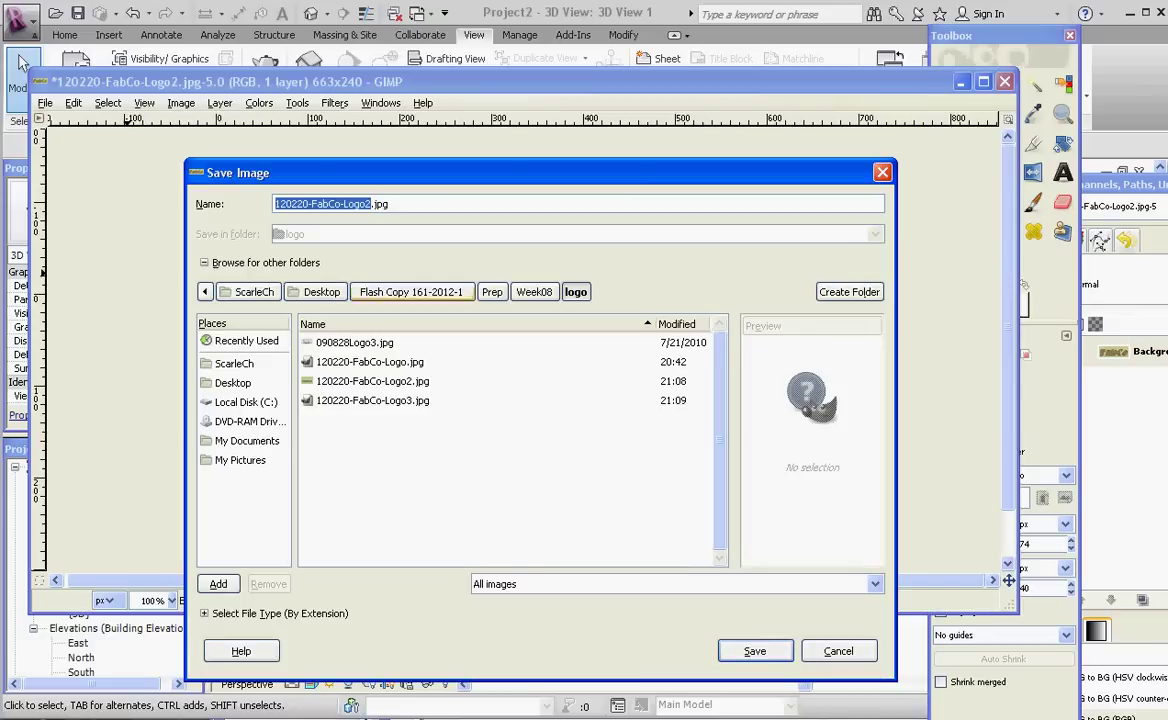
click(373, 400)
click(392, 204)
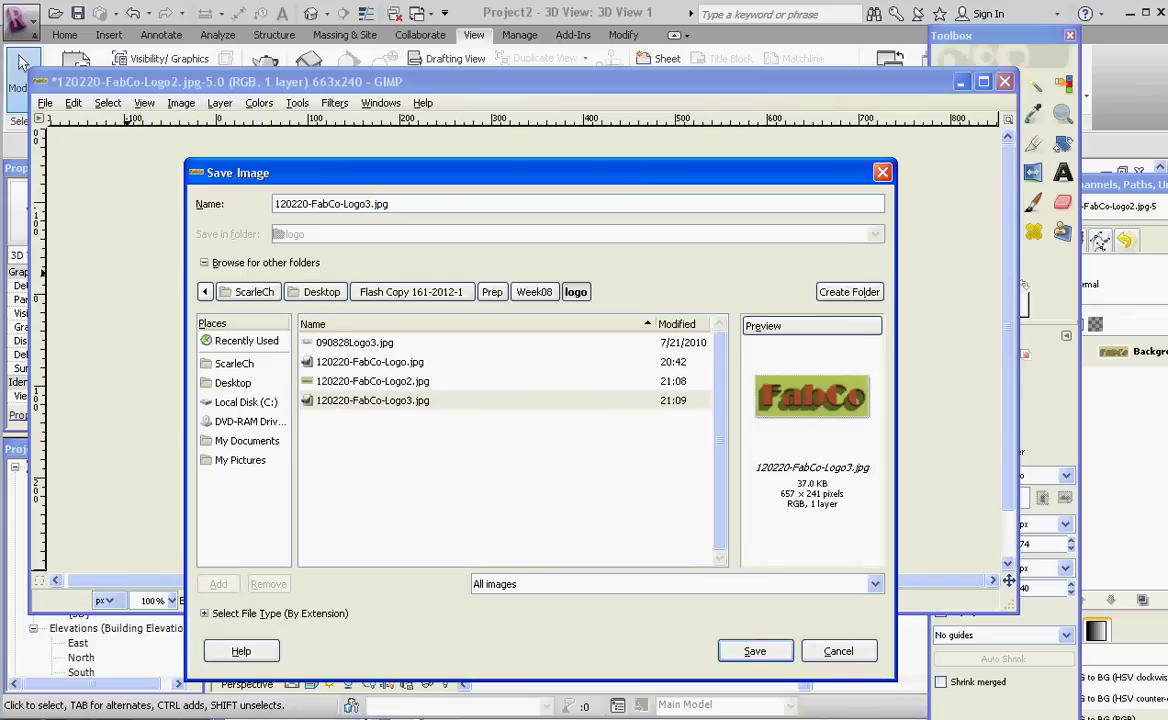
key(BackSpace)
text(4)
key(Return)
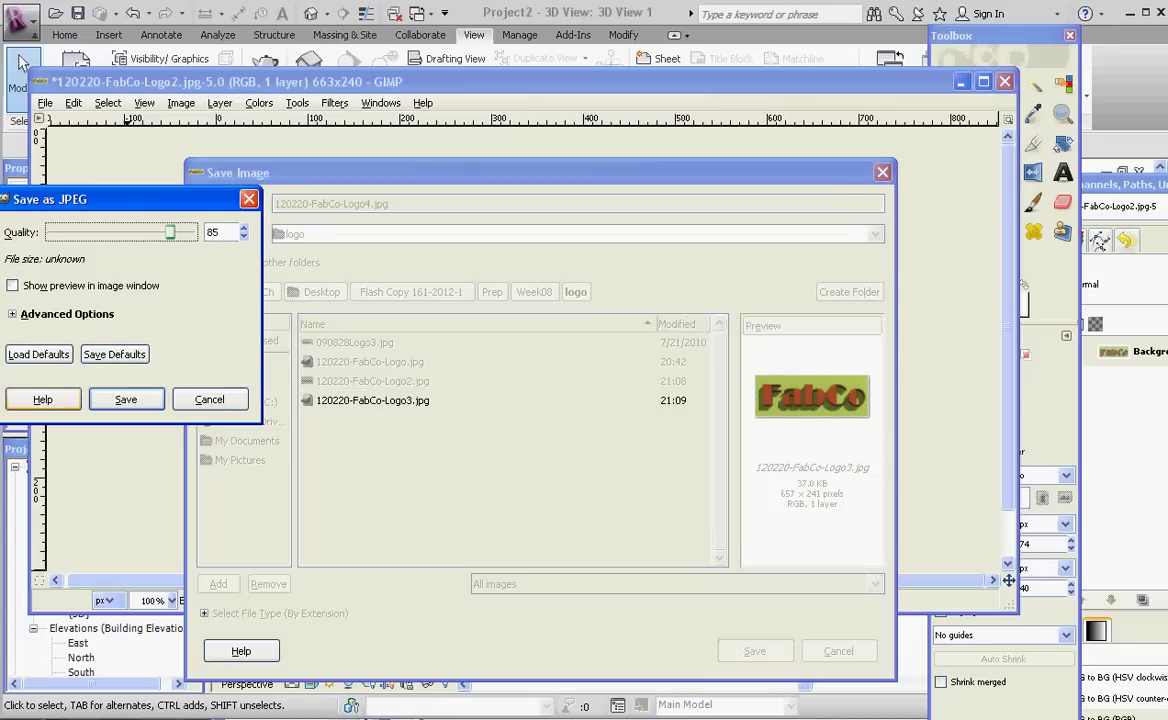
key(Return)
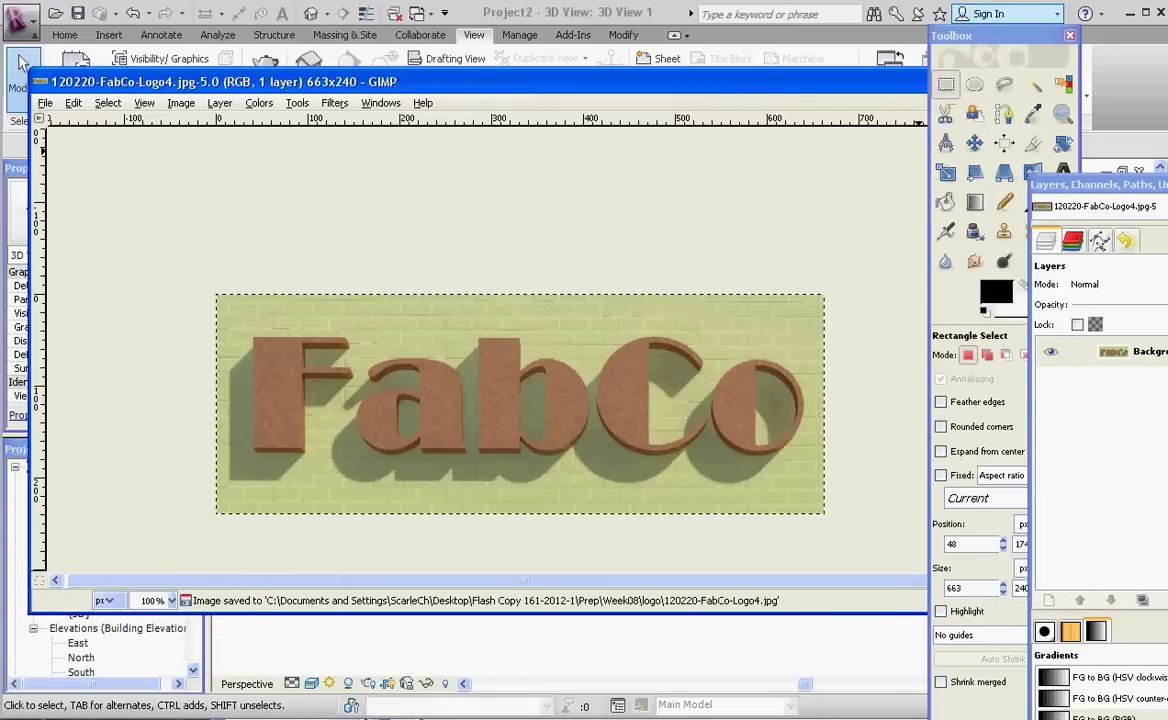
- Minimize the GIMP image window to return to Revit and open the Site floor plan
drag(880, 82, 831, 109)
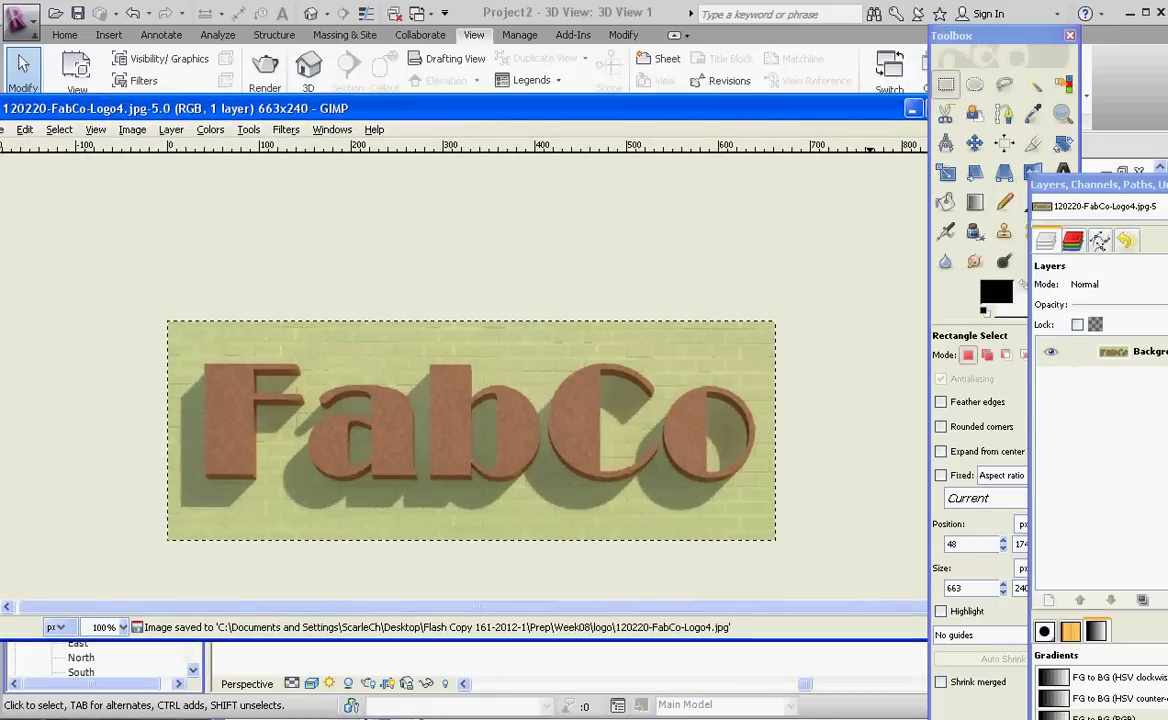
click(912, 108)
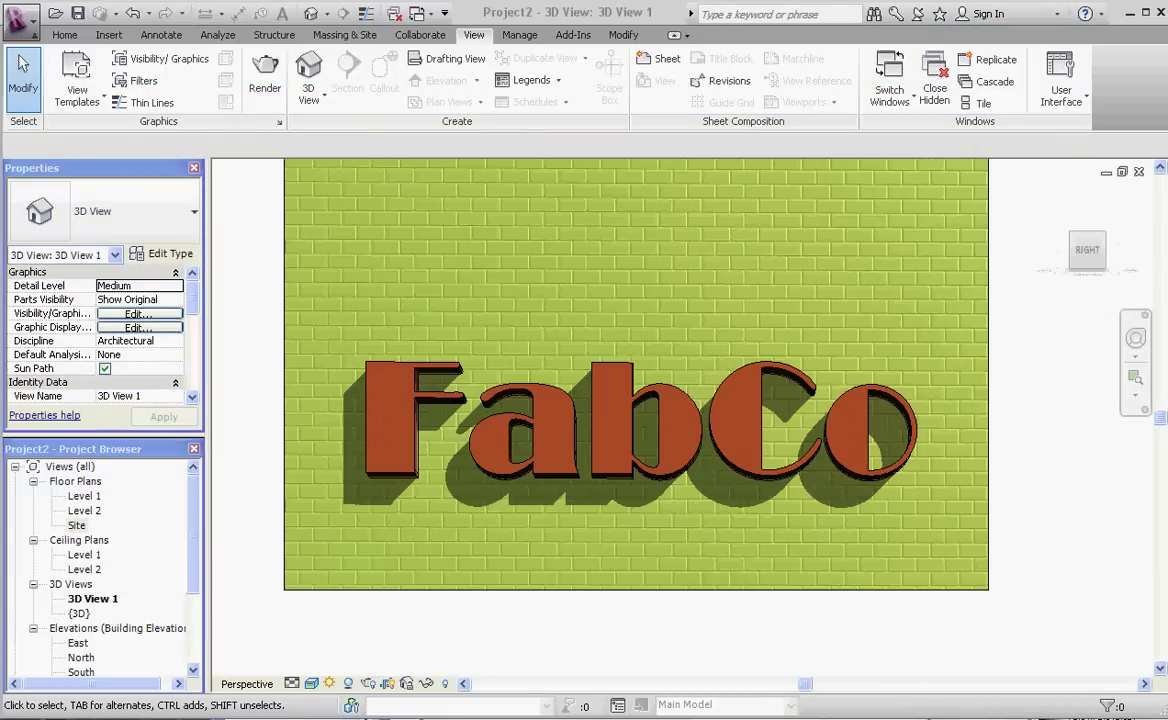
double_click(77, 525)
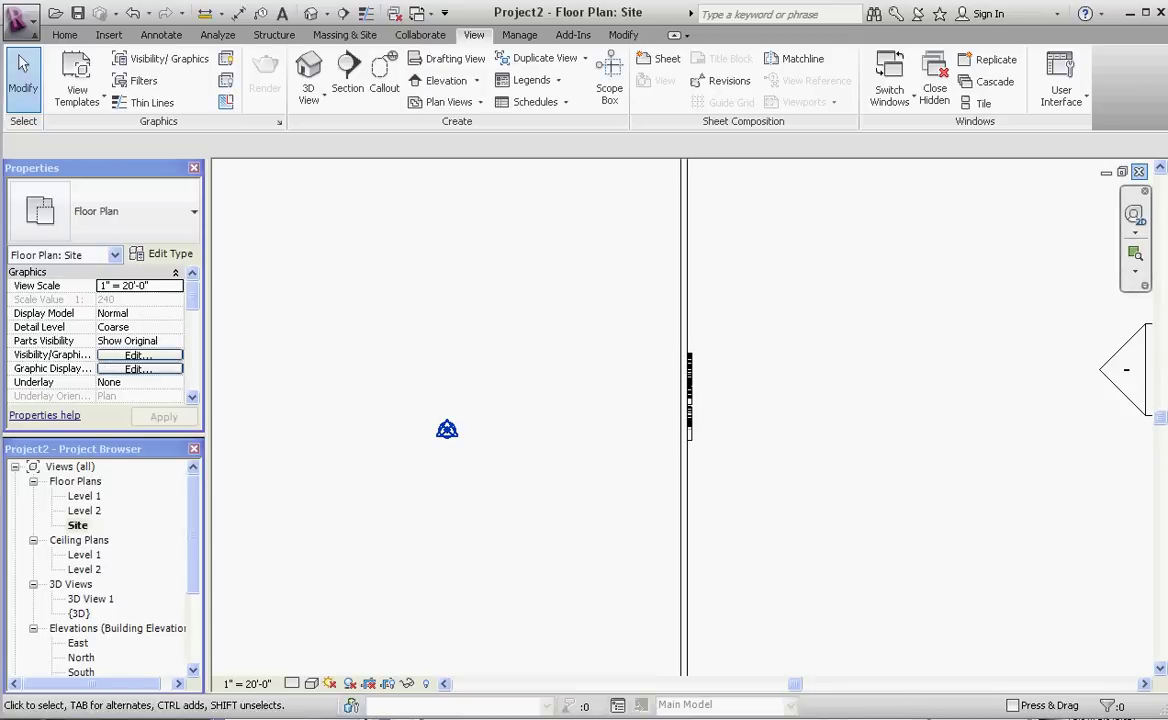
- Close the logo project, saving it as Logo in the logo folder, and cancel closing Titleblock-EDI.rfa
click(1139, 171)
click(1139, 171)
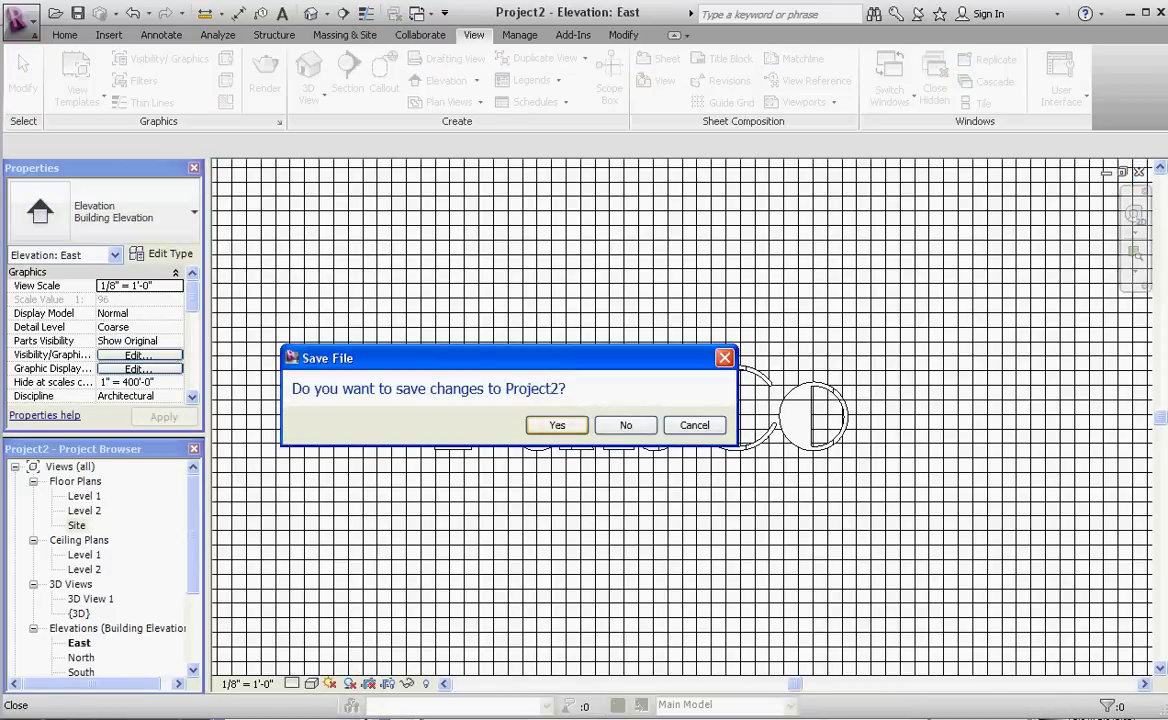
key(Return)
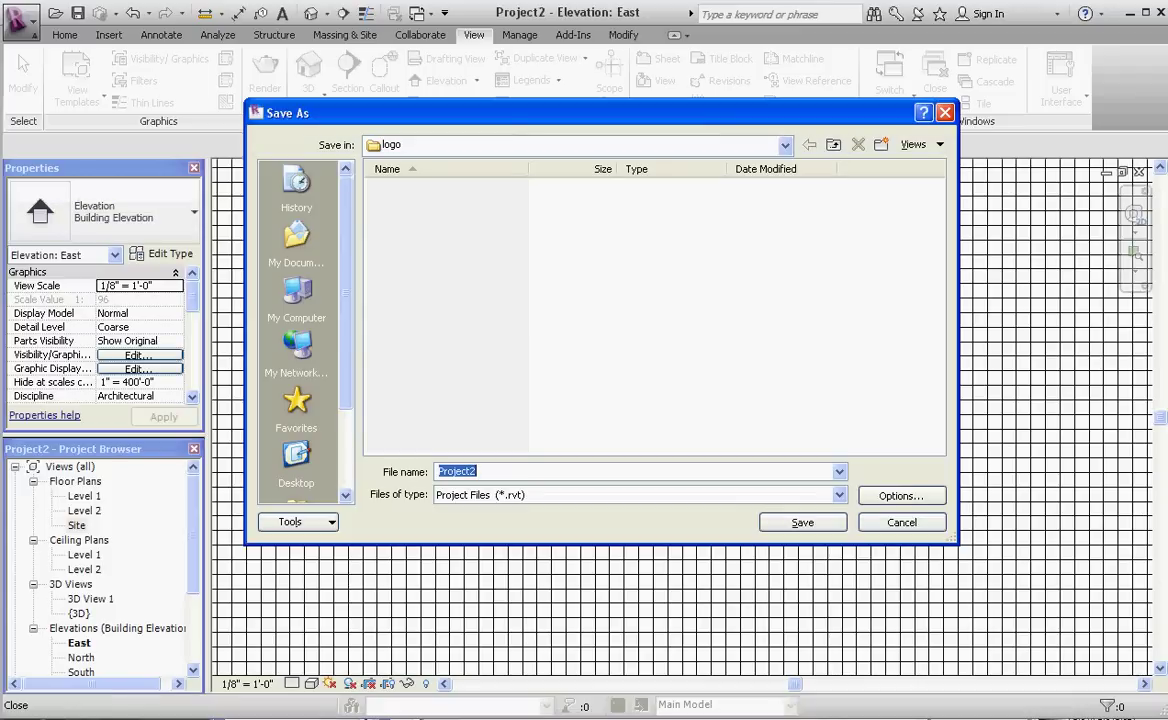
text(Logo)
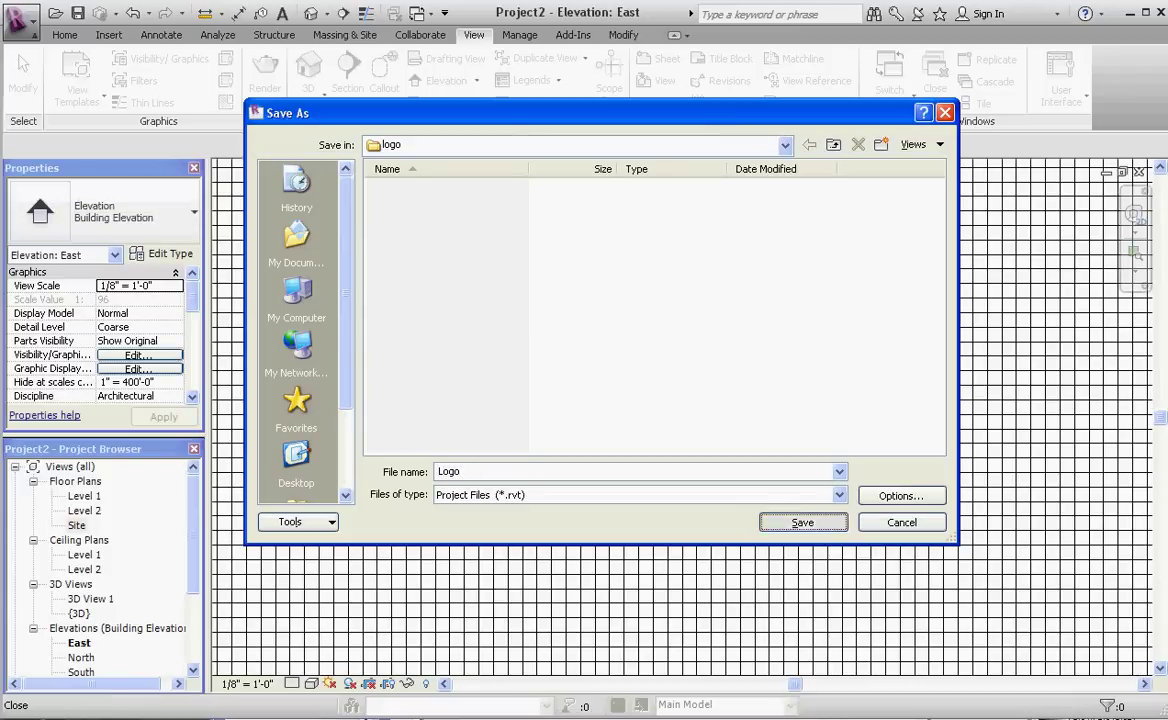
key(Return)
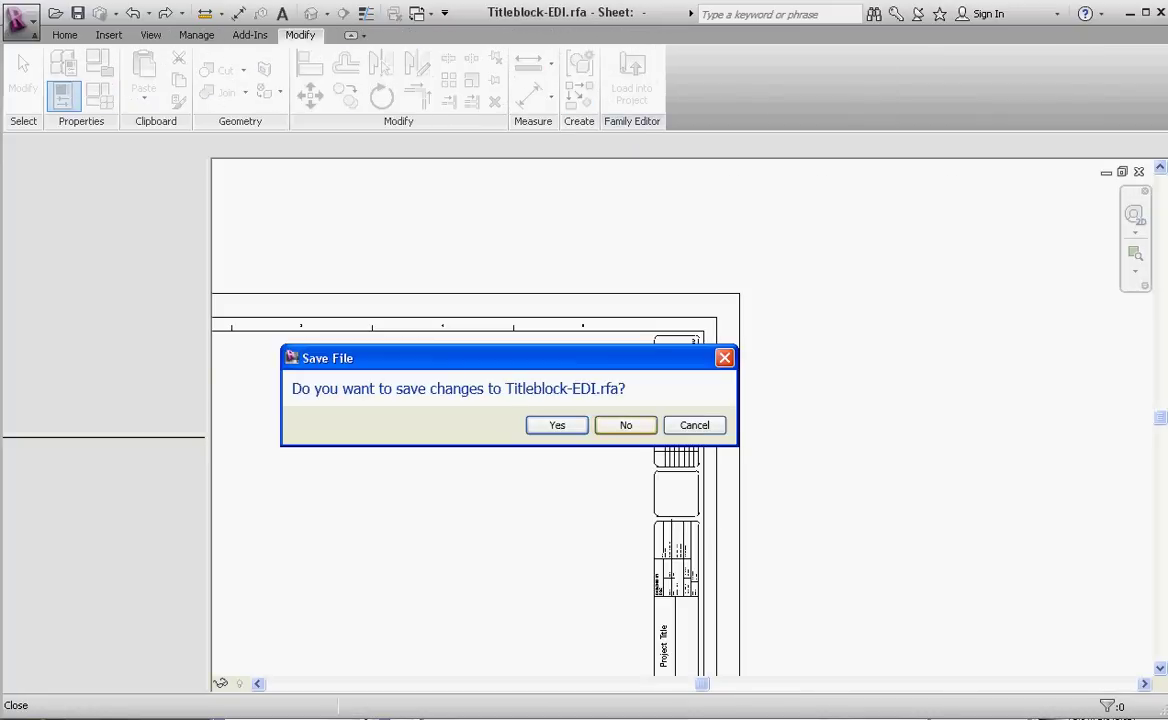
key(Tab)
key(Return)
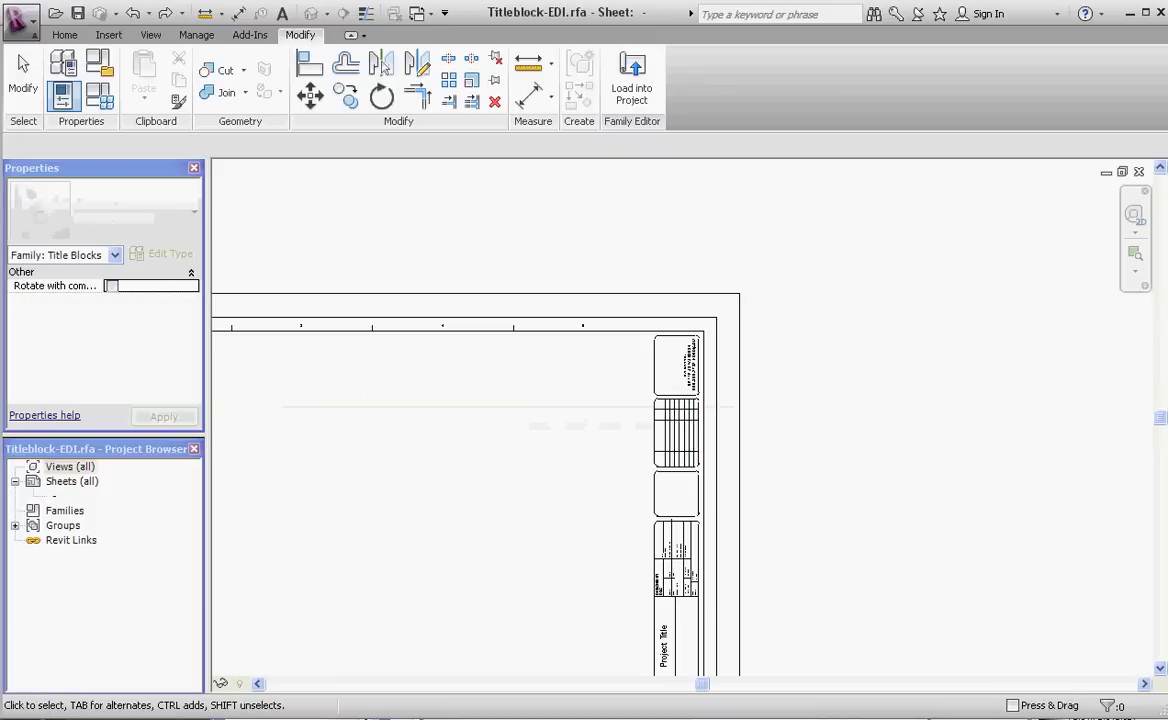
- Nudge the address text note slightly down within the uppermost box of the title block
scroll(700, 367, up, 5)
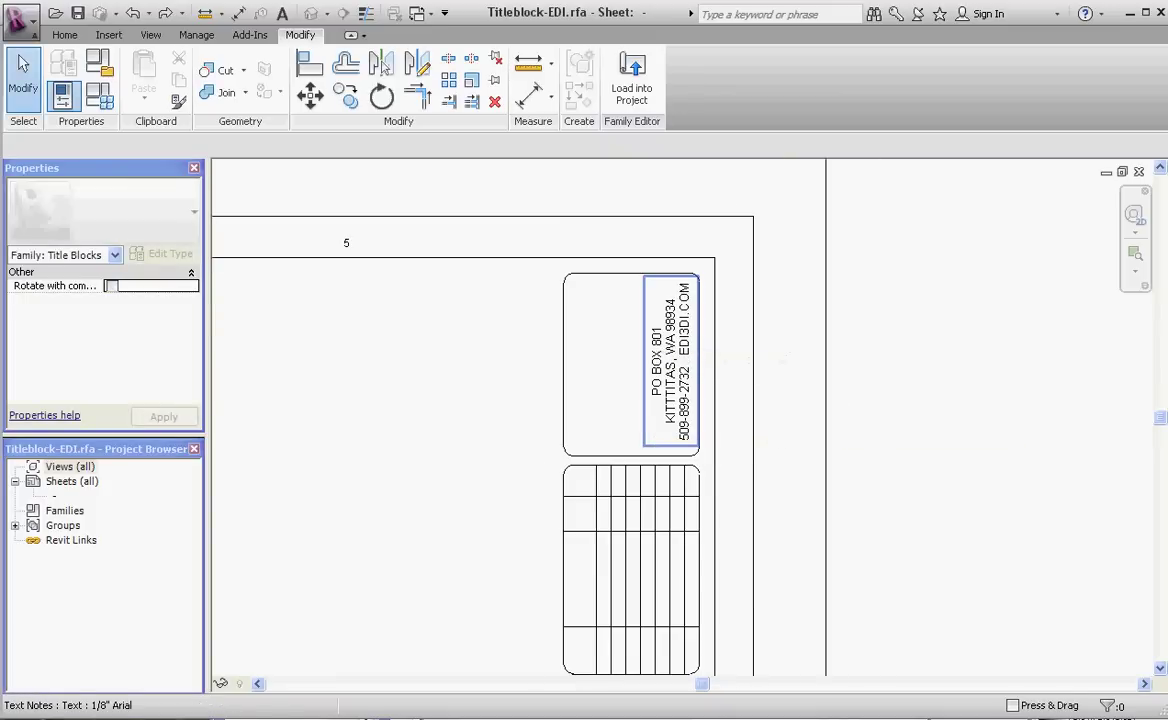
click(698, 365)
key(Down)
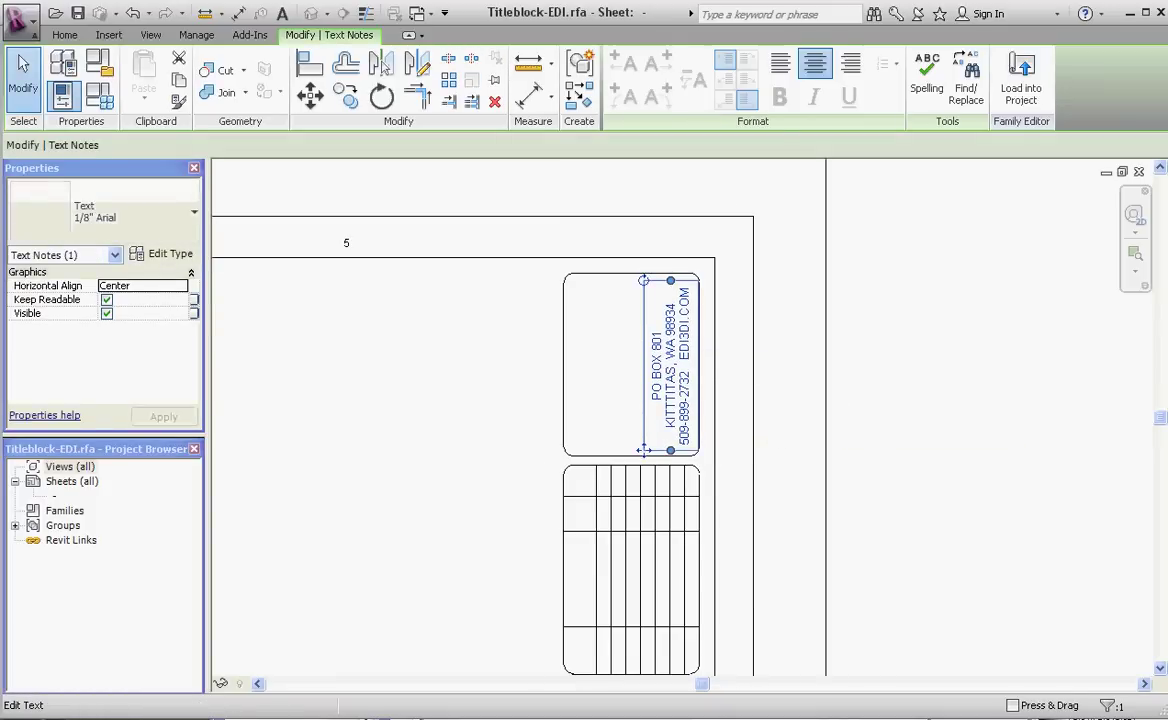
key(Escape)
scroll(937, 347, down, 2)
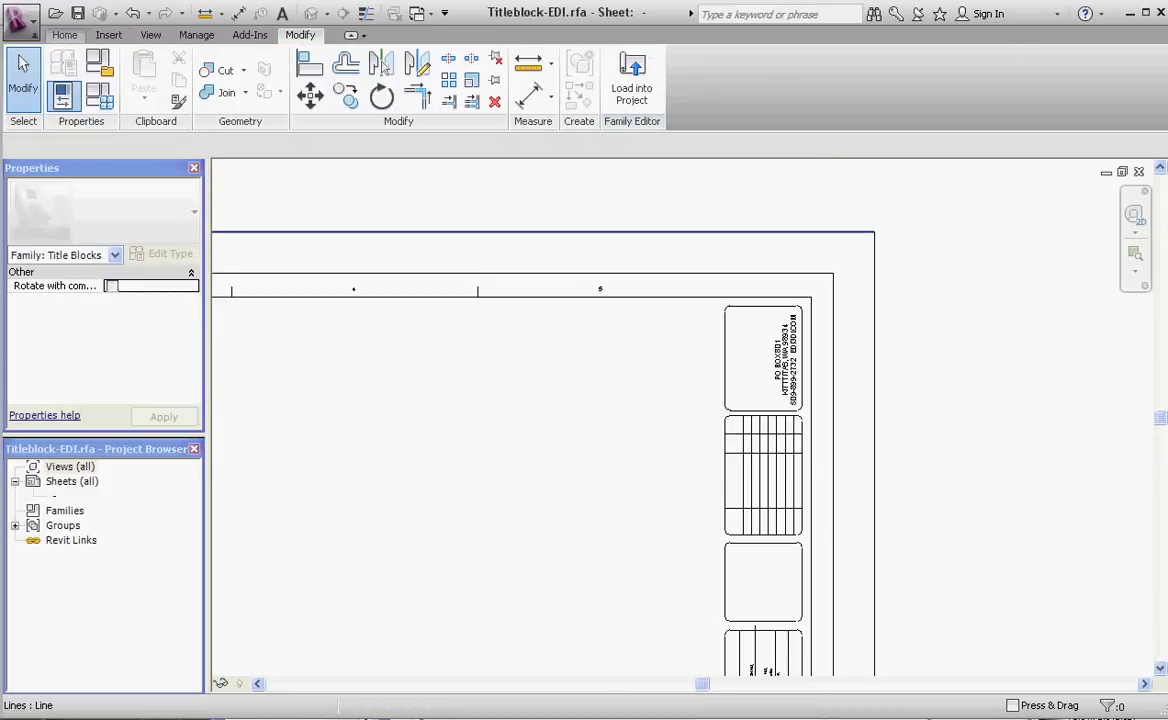
- Start an image import and save the title block family when reminded
click(64, 35)
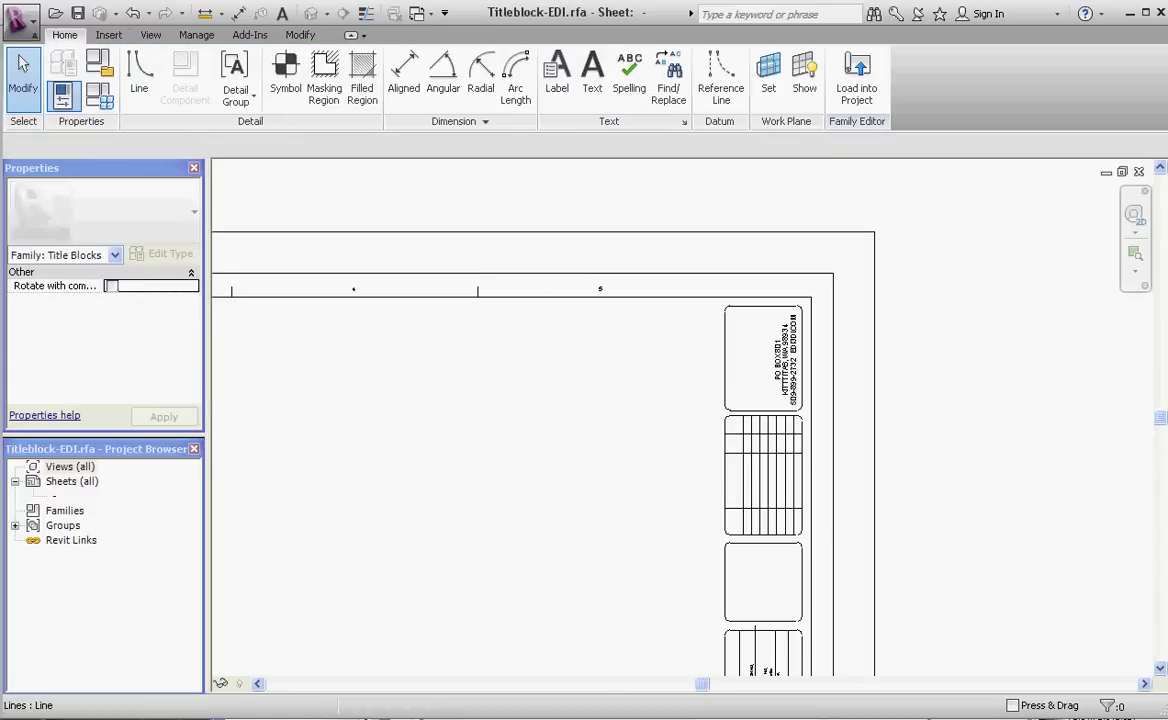
click(109, 35)
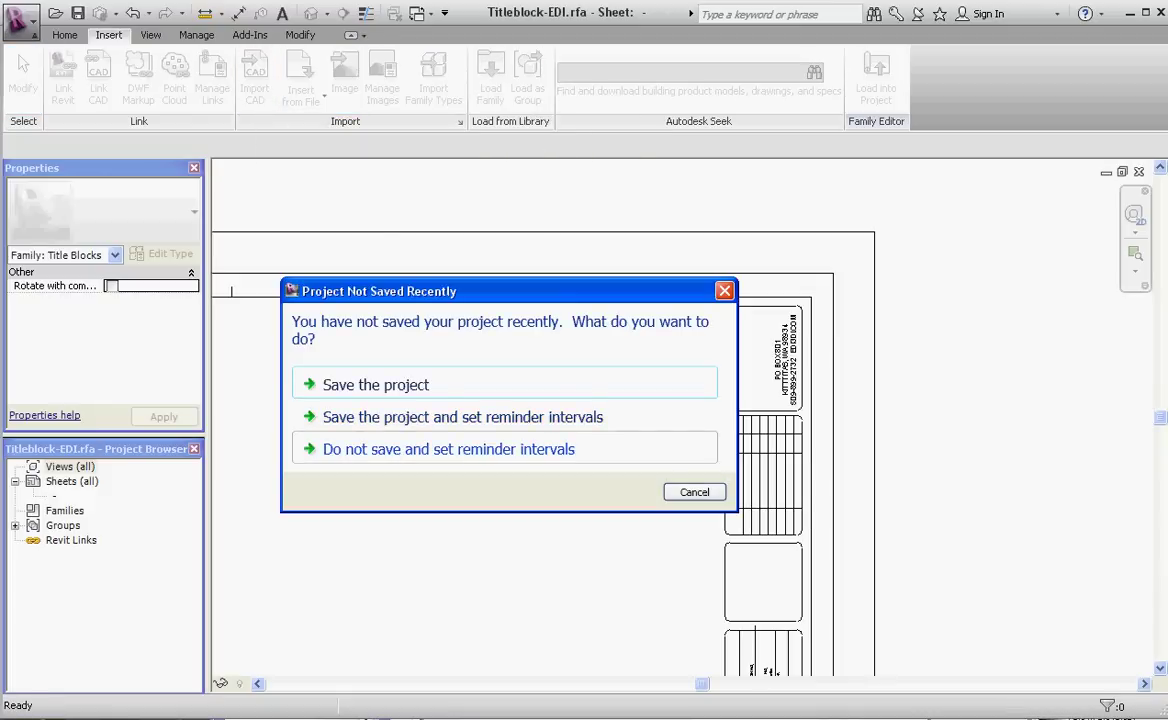
click(450, 384)
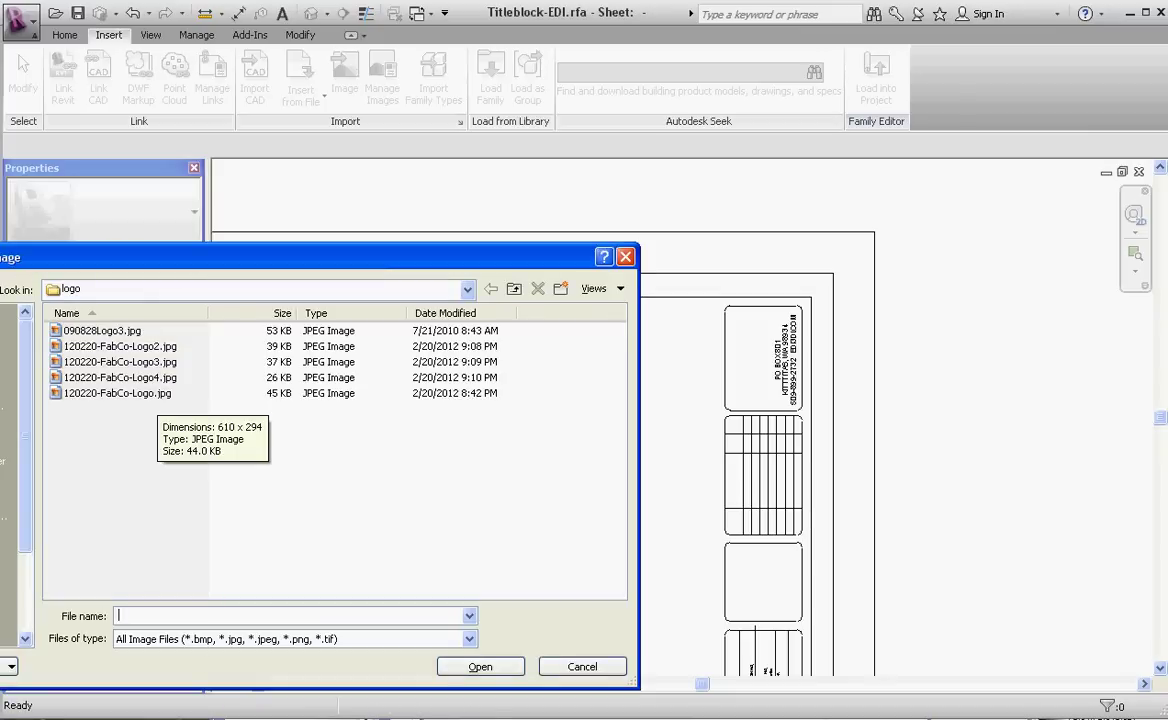
- Import 120220-FabCo-Logo3.jpg from the logo folder and place it on the sheet beside the title block column
click(118, 393)
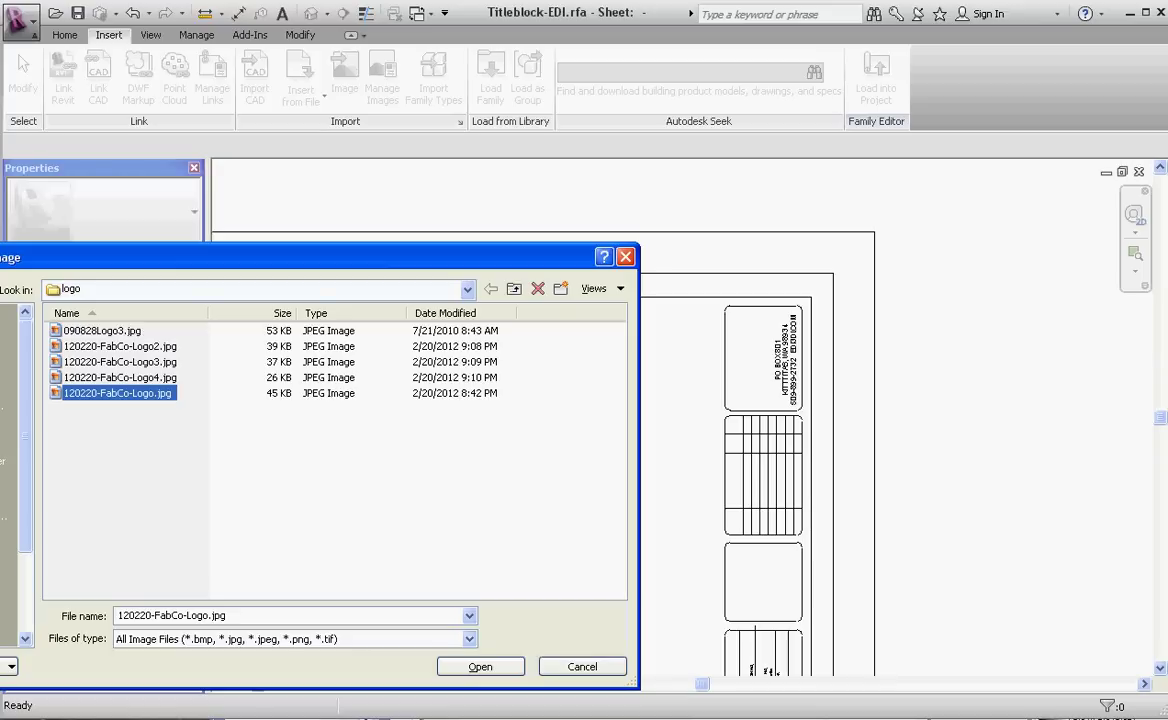
drag(320, 688, 320, 719)
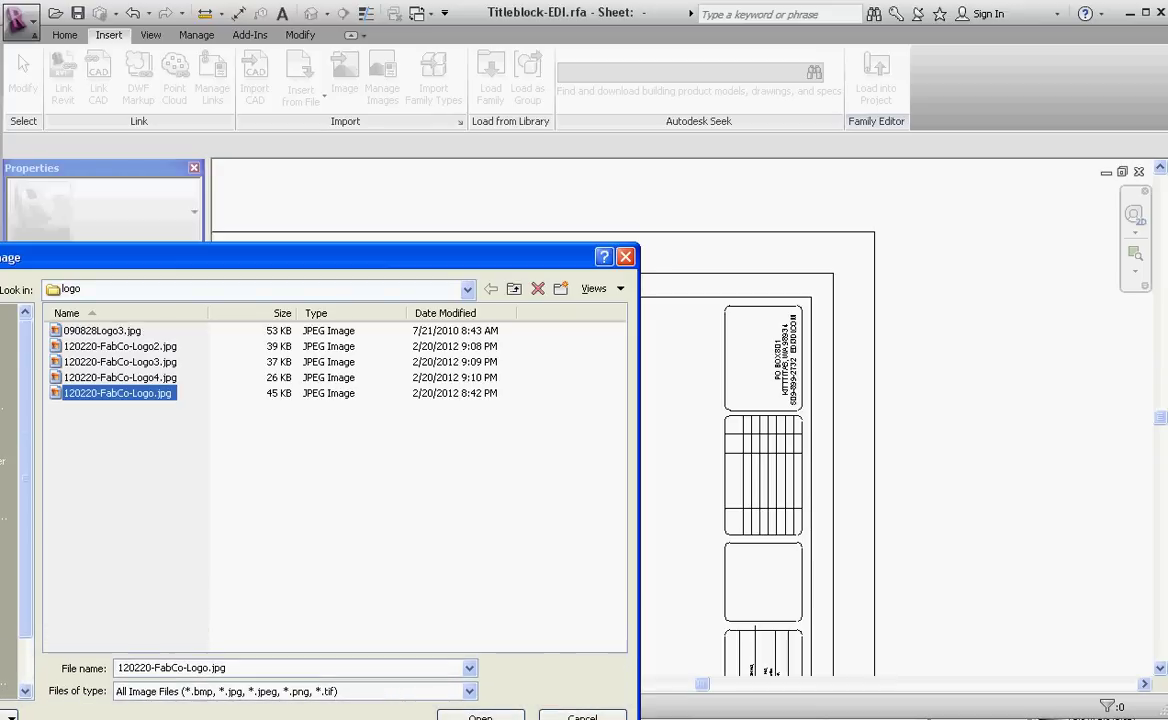
drag(320, 257, 426, 159)
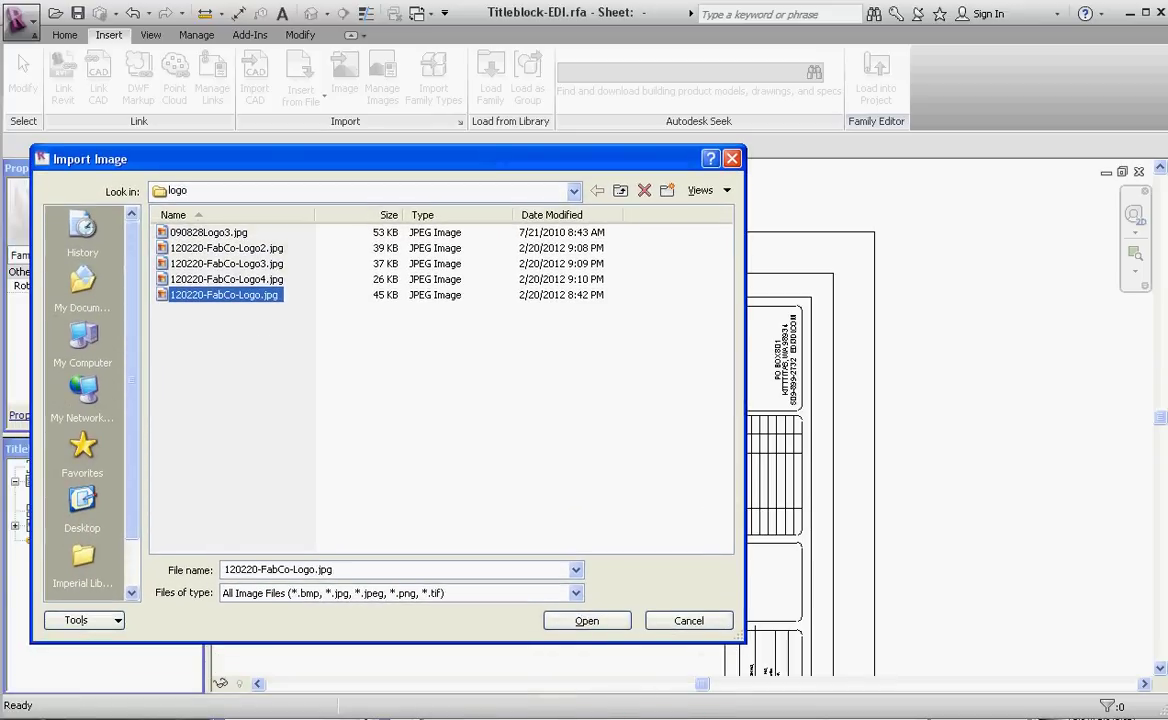
click(238, 280)
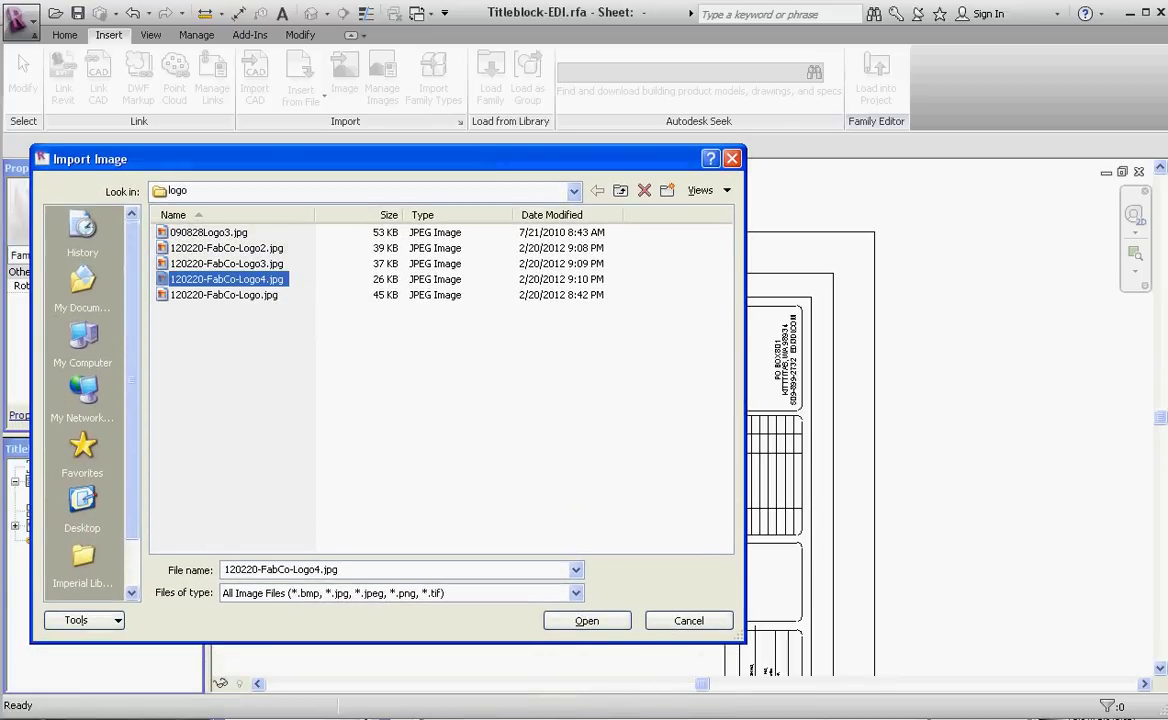
click(245, 264)
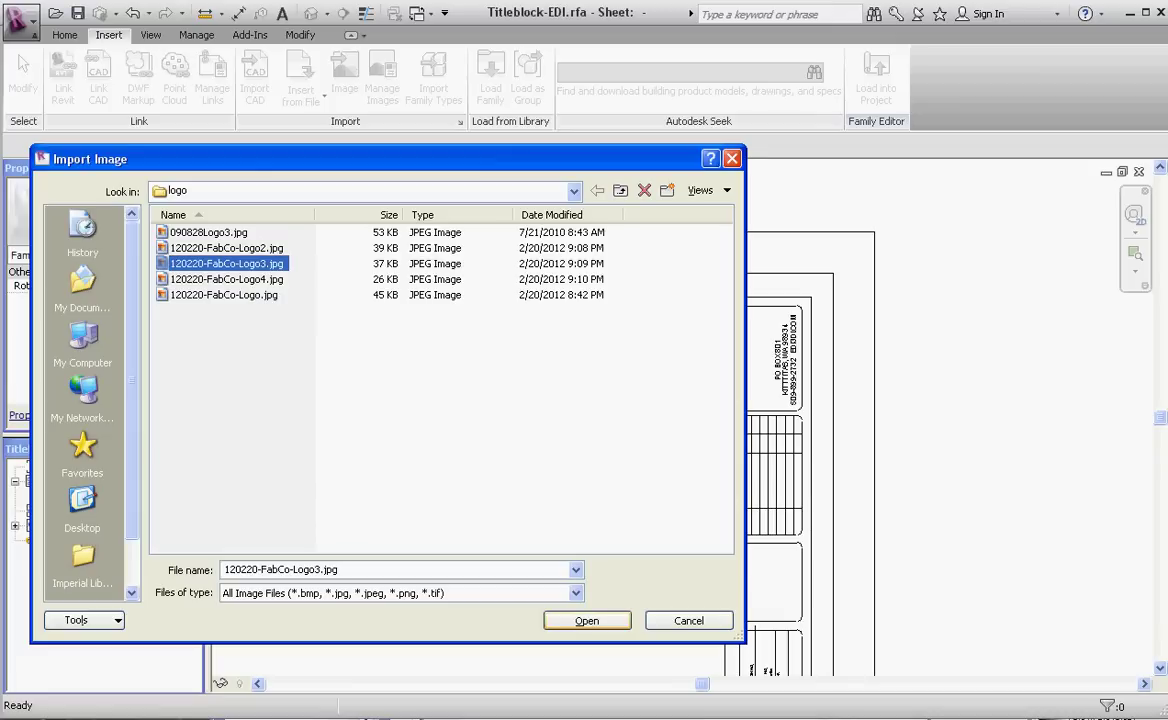
click(587, 621)
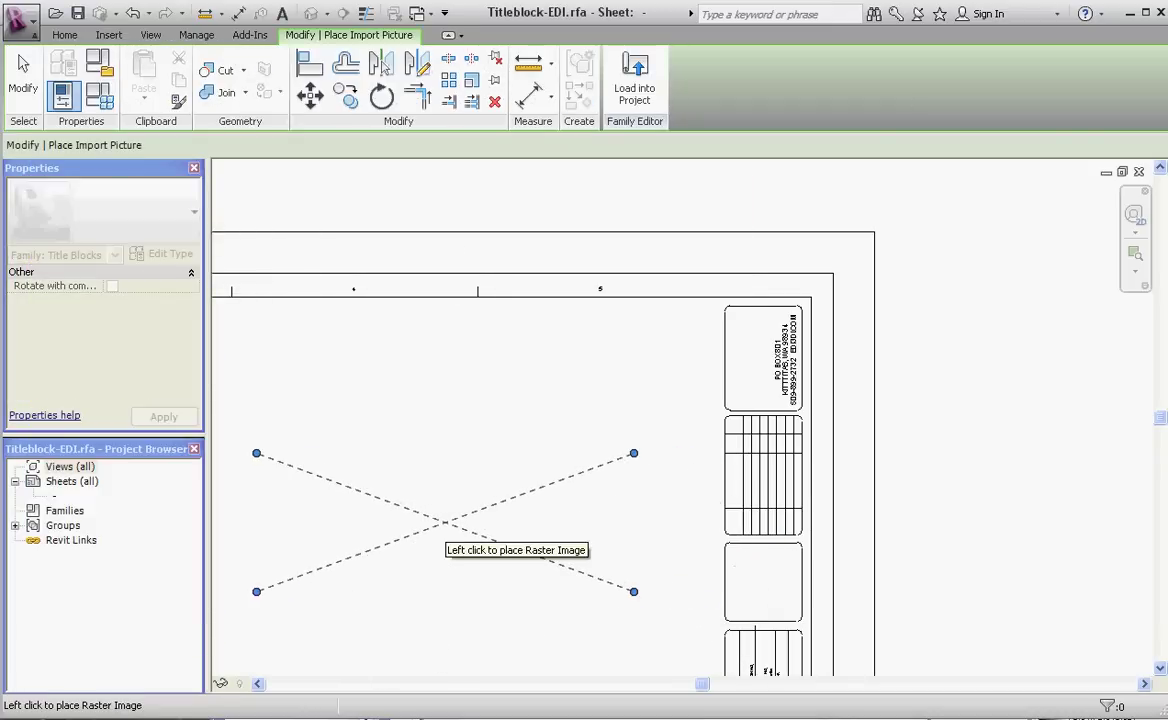
click(445, 521)
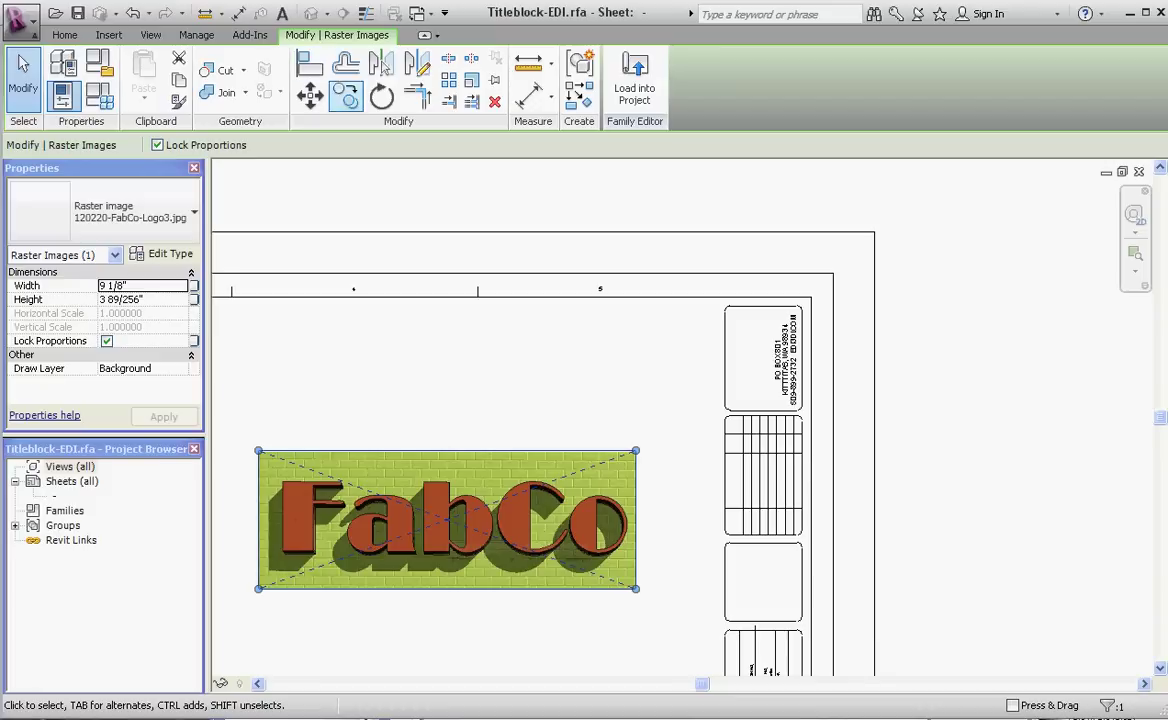
- Rotate the FabCo logo image 90° counterclockwise so it reads upward
click(381, 96)
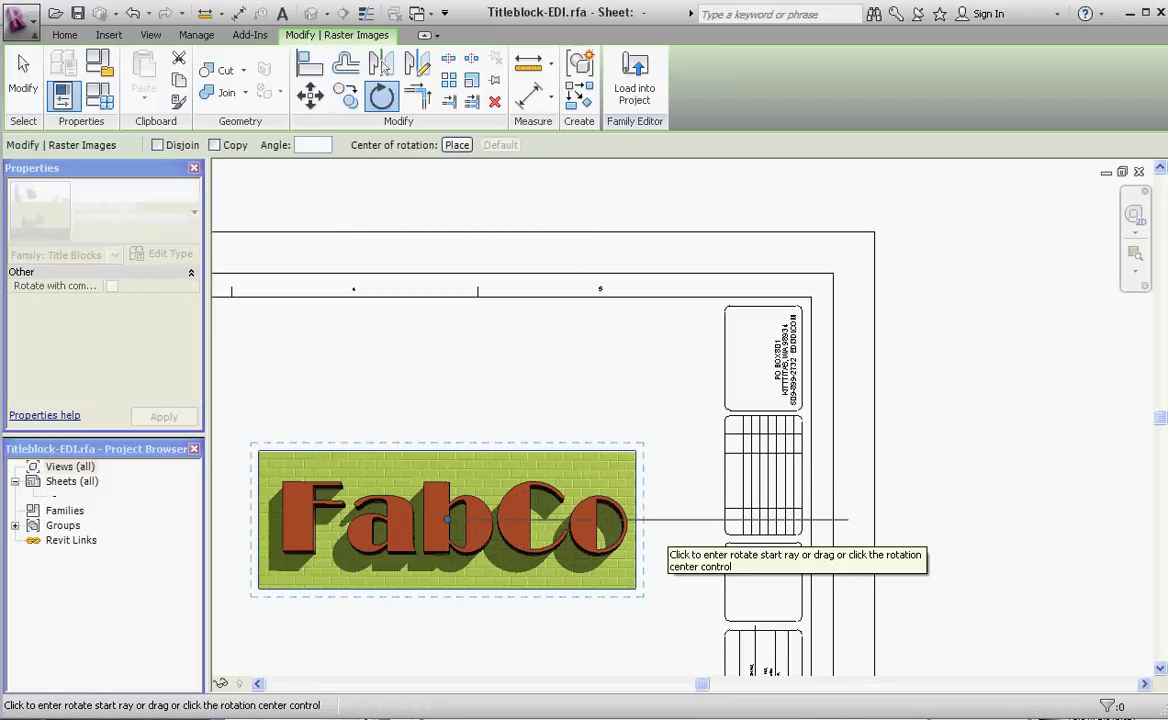
click(446, 405)
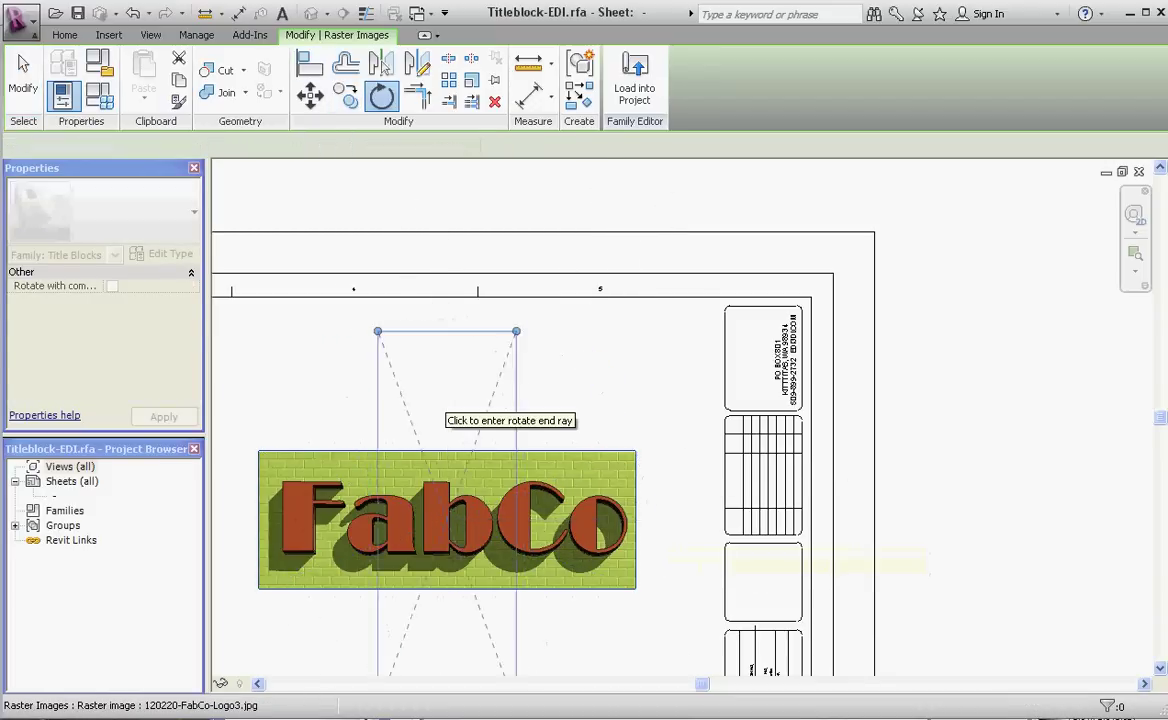
click(446, 402)
- Scale the FabCo logo to about 2 25/32" wide and move it into the uppermost title block box beside the address text
scroll(505, 312, down, 2)
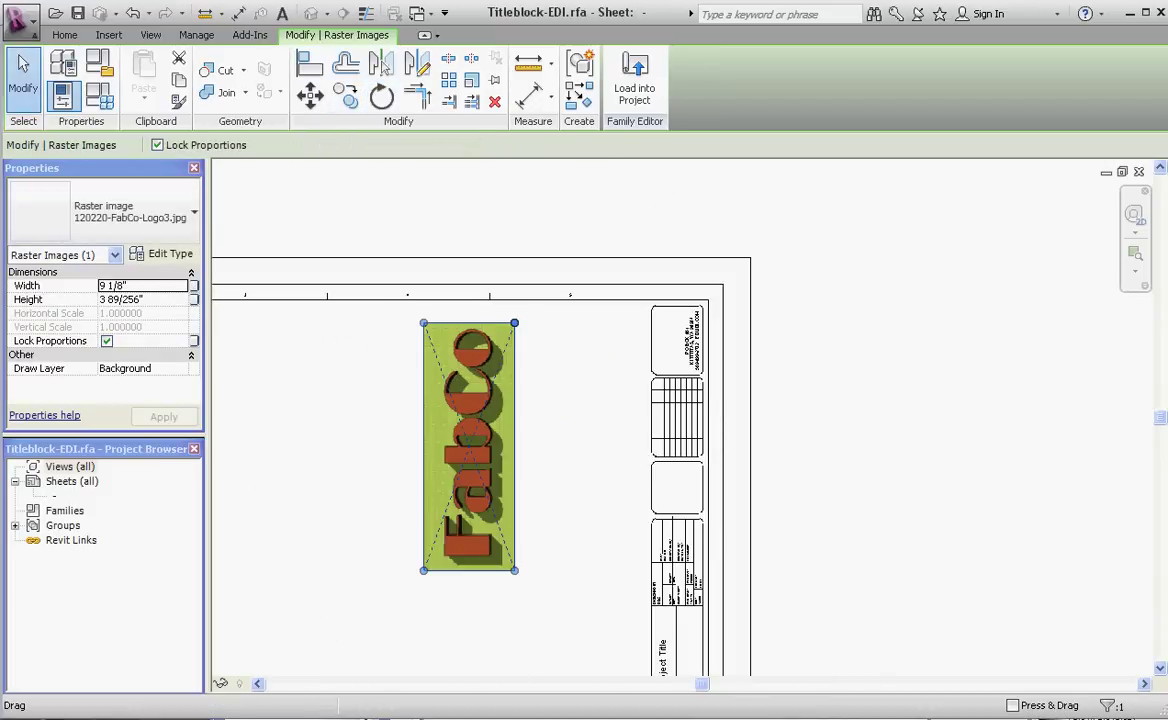
drag(515, 323, 677, 361)
scroll(677, 361, up, 4)
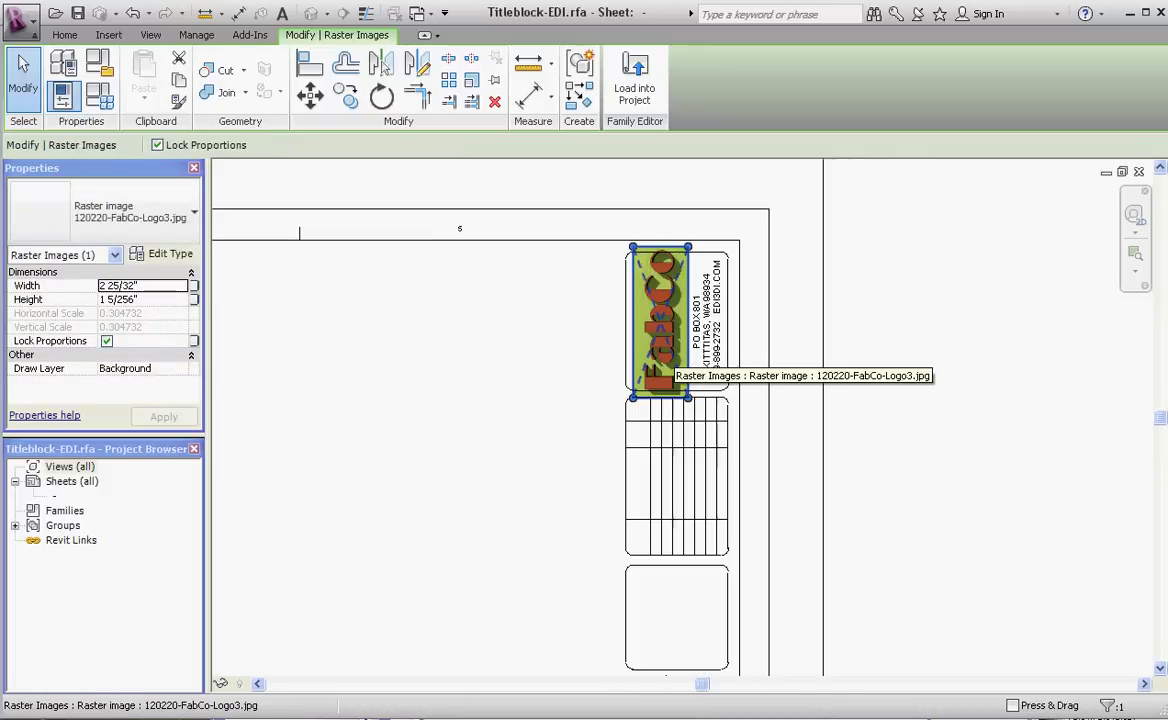
- Shrink the FabCo logo to about 2 25/64" wide and position it fully inside the box beside the address text
scroll(675, 361, up, 2)
scroll(628, 627, down, 1)
scroll(708, 371, up, 1)
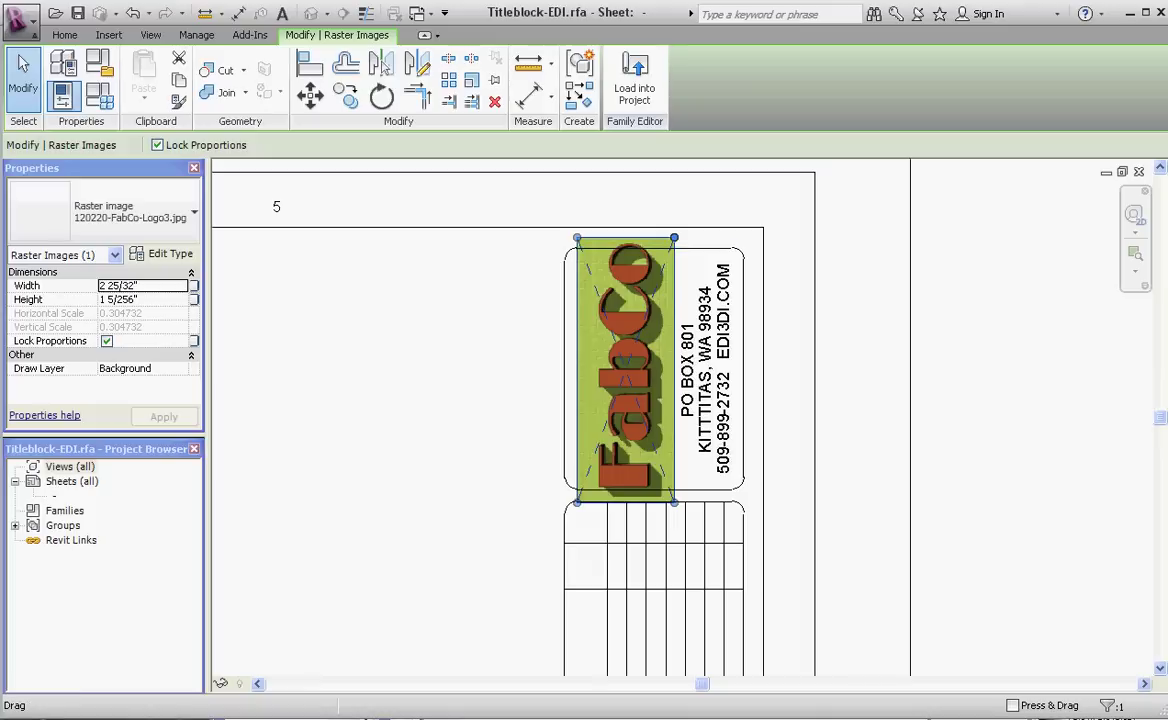
drag(674, 238, 664, 265)
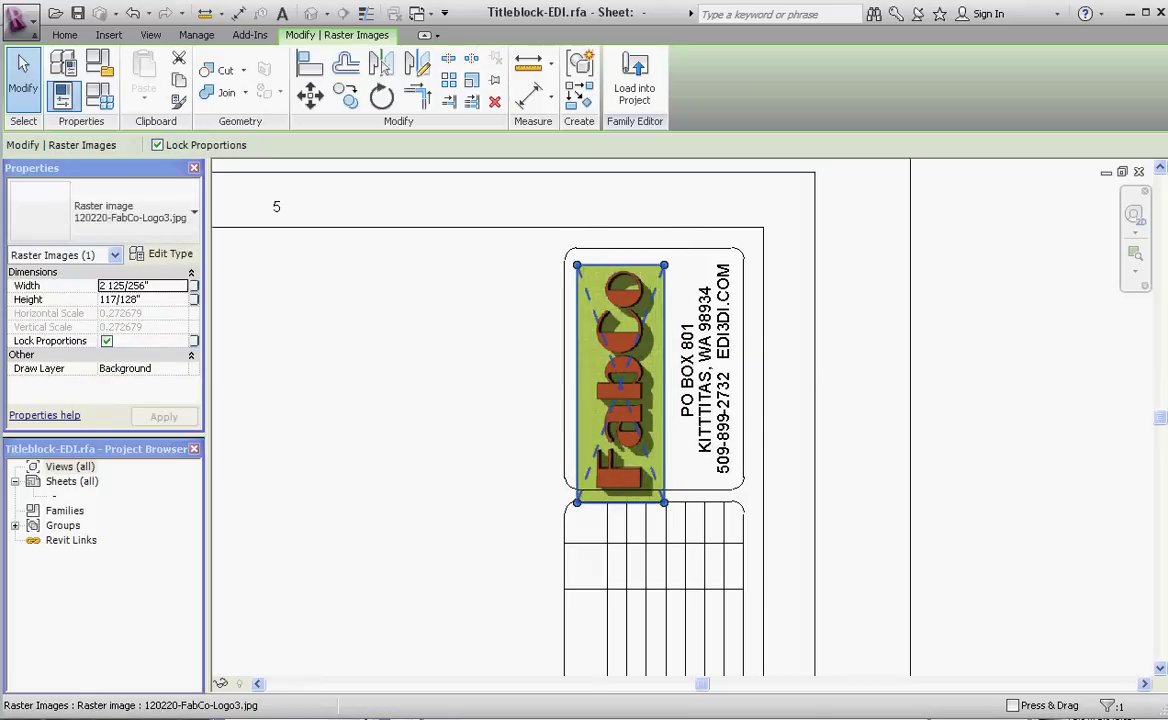
drag(637, 340, 615, 315)
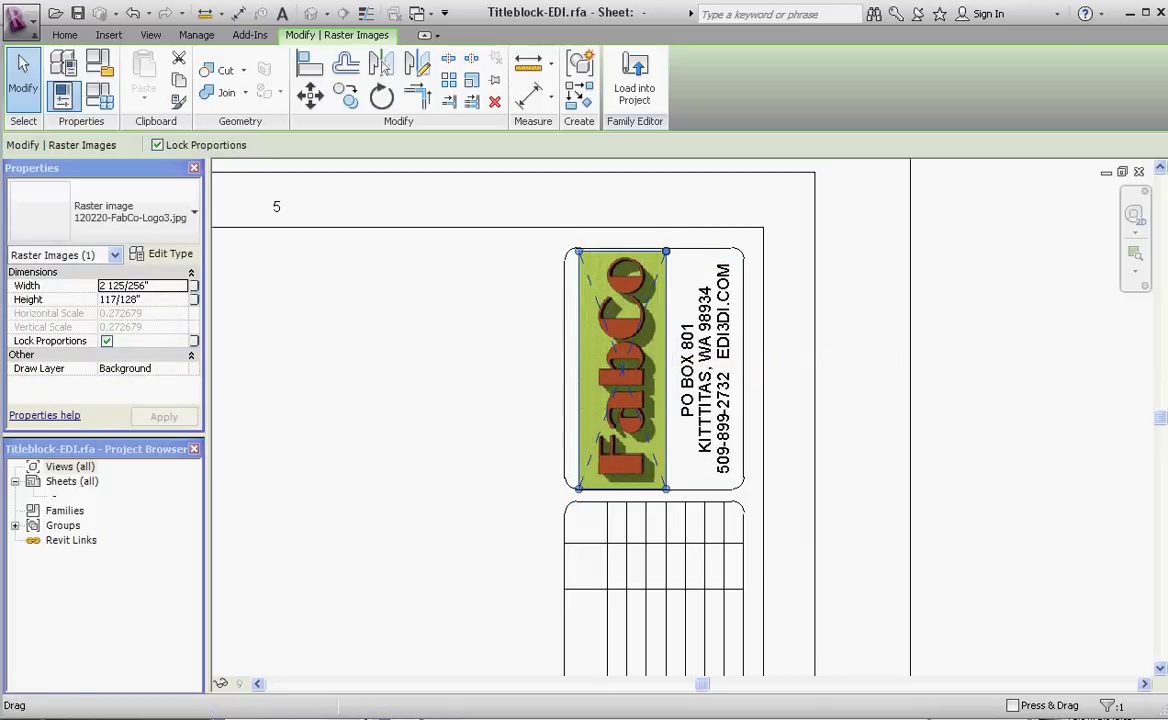
drag(666, 251, 662, 260)
mouse_move(622, 309)
mouse_down()
mouse_move(635, 281)
mouse_move(620, 303)
mouse_up()
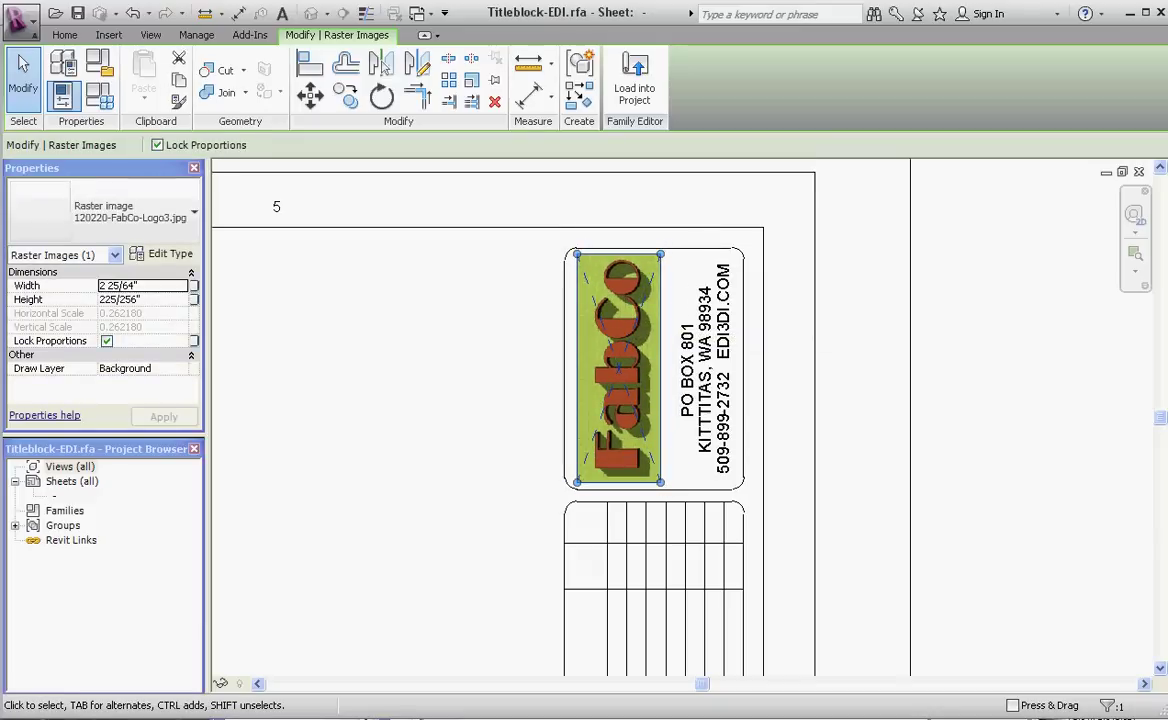
key(Escape)
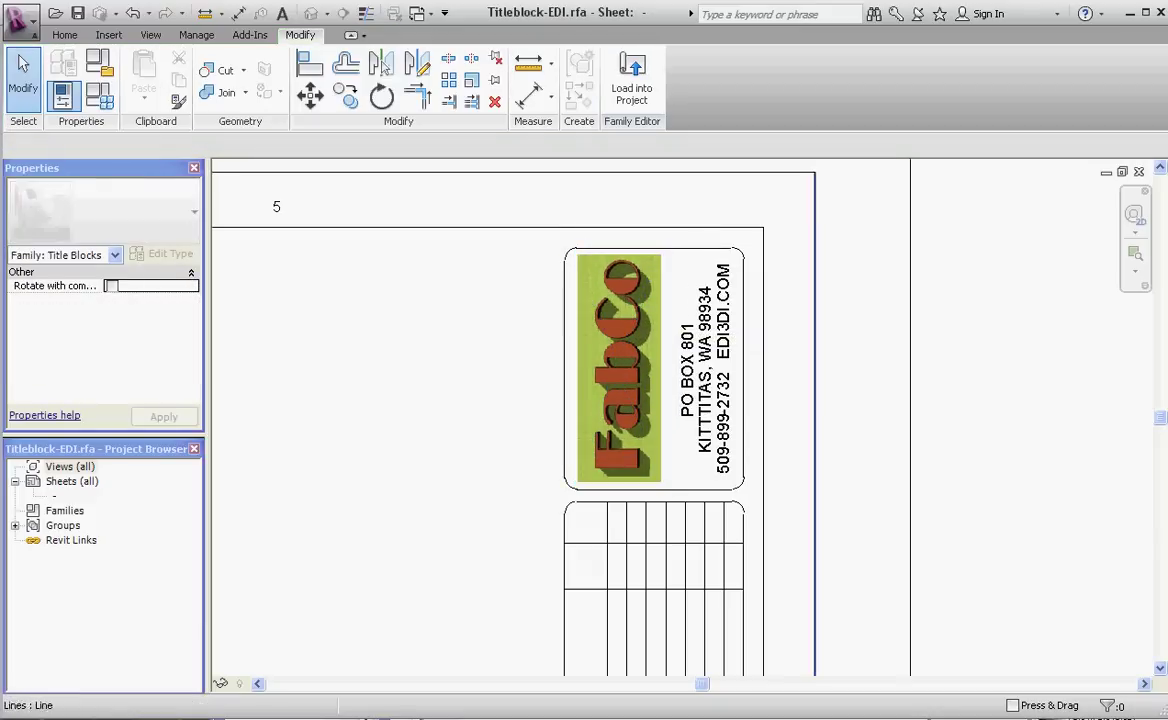
- Move the FabCo logo out of the title block box onto the open sheet area
click(616, 372)
drag(618, 378, 345, 387)
key(Escape)
- Import 090828Logo3.jpg onto the open sheet area and scale it to about 1 251/256" wide
click(109, 35)
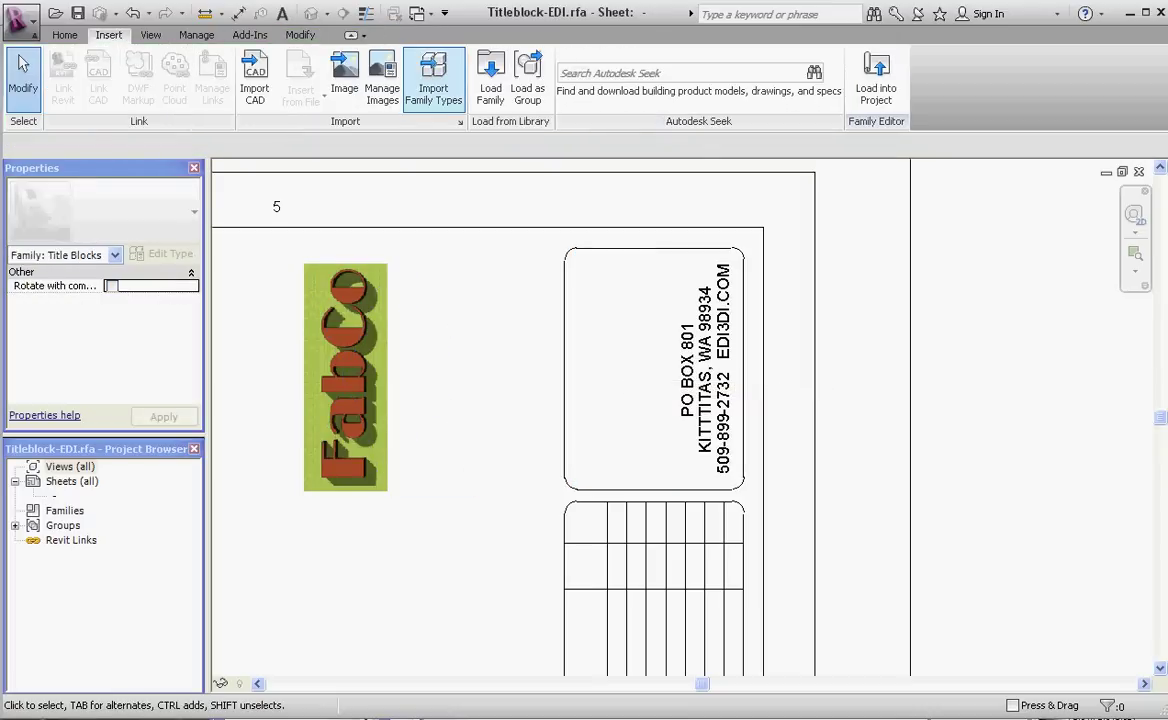
click(344, 75)
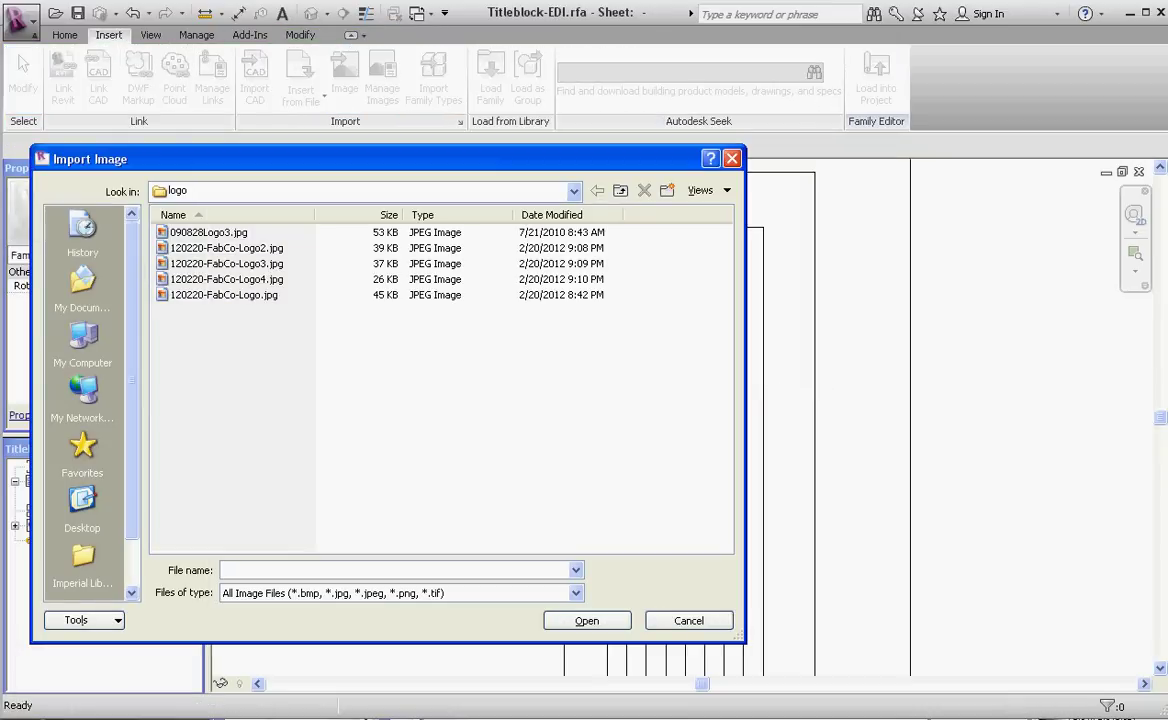
double_click(209, 232)
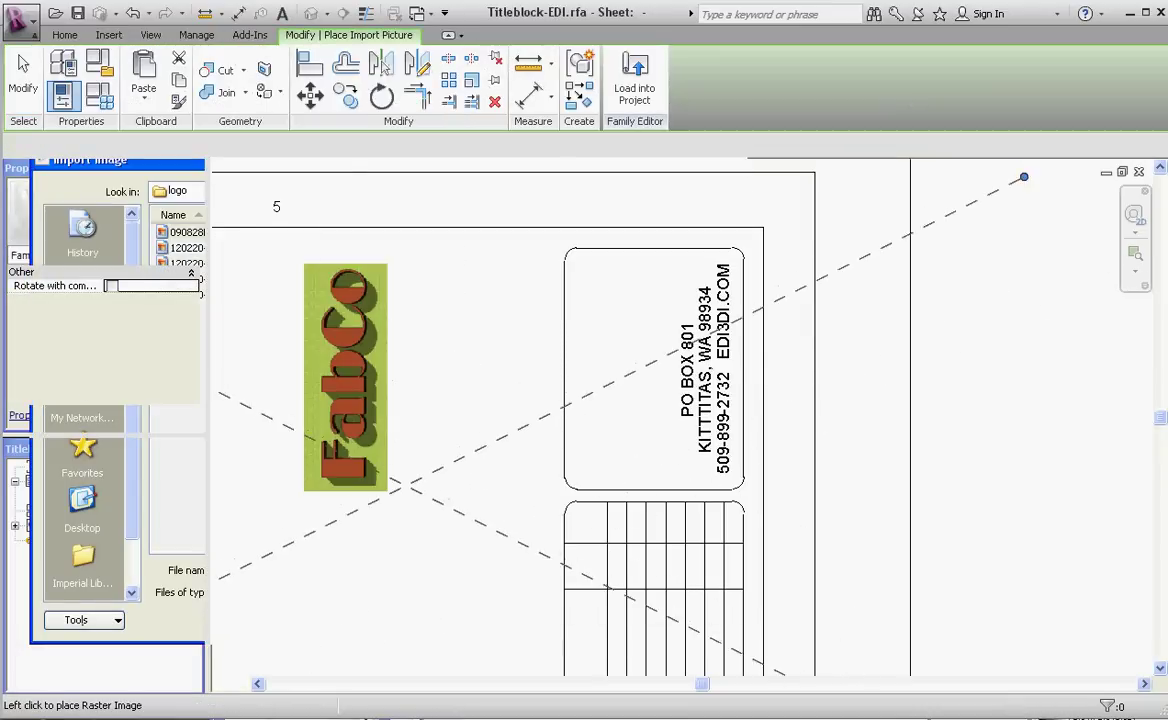
scroll(644, 408, down, 2)
scroll(643, 408, down, 3)
click(432, 519)
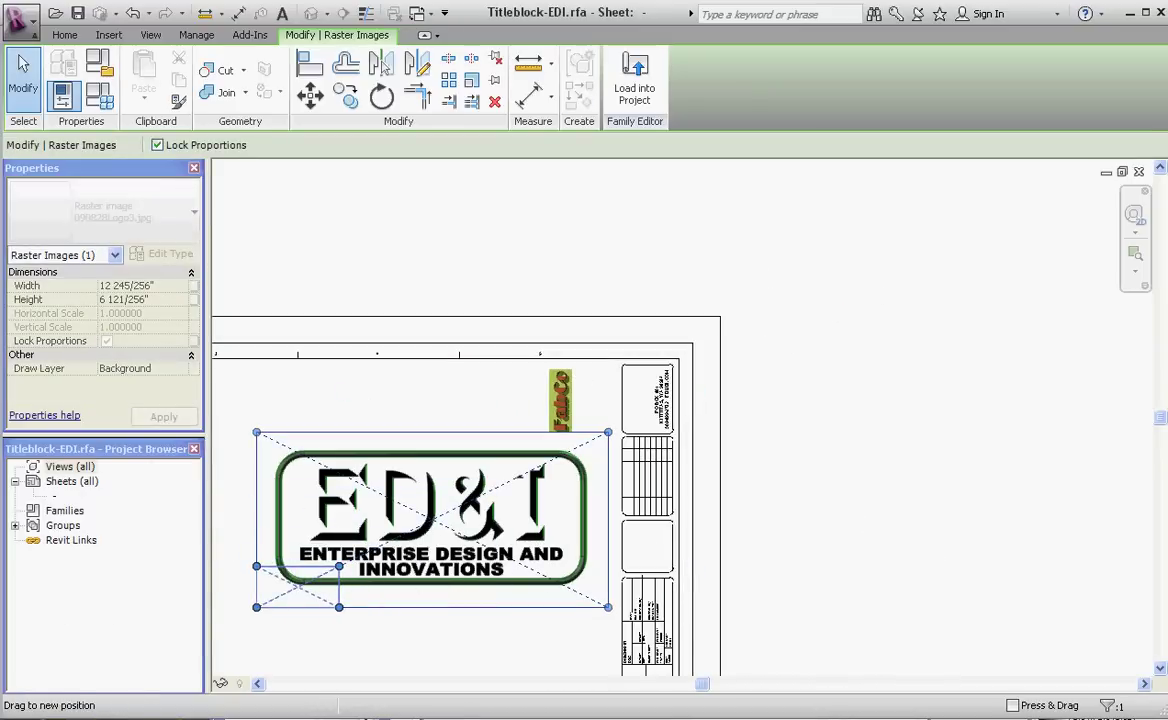
drag(330, 571, 313, 580)
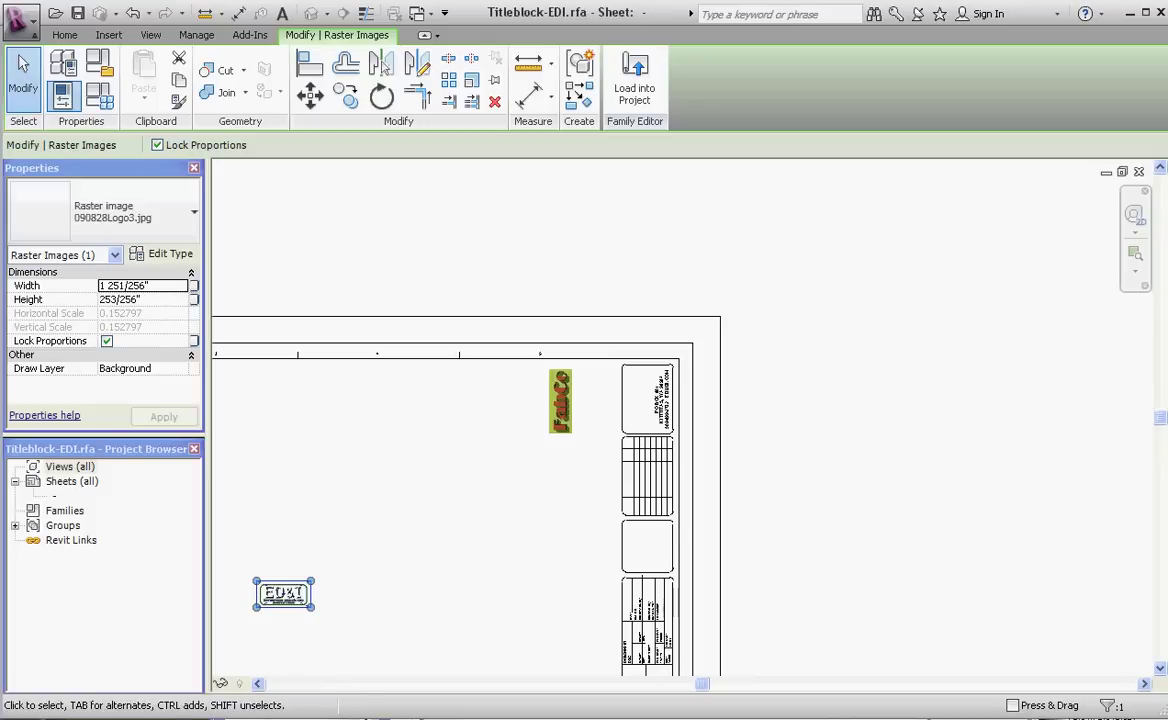
- Rotate the ED&I logo 90° counterclockwise and move it into the uppermost title block box beside the address text
click(381, 96)
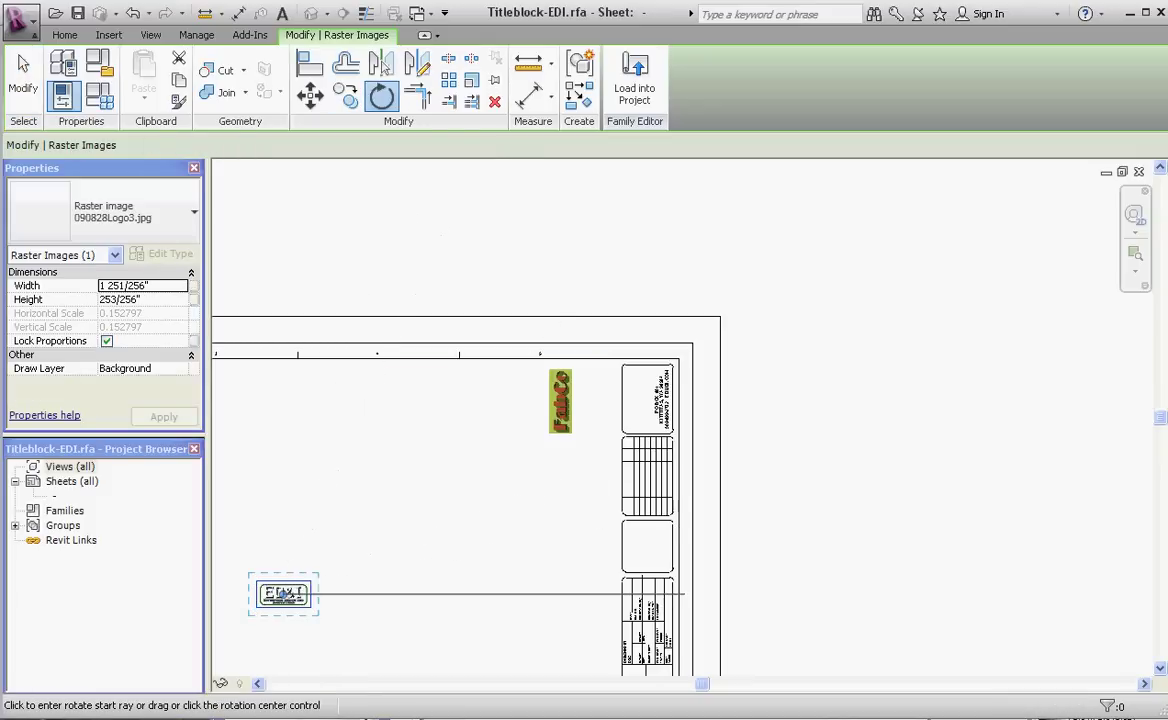
click(483, 594)
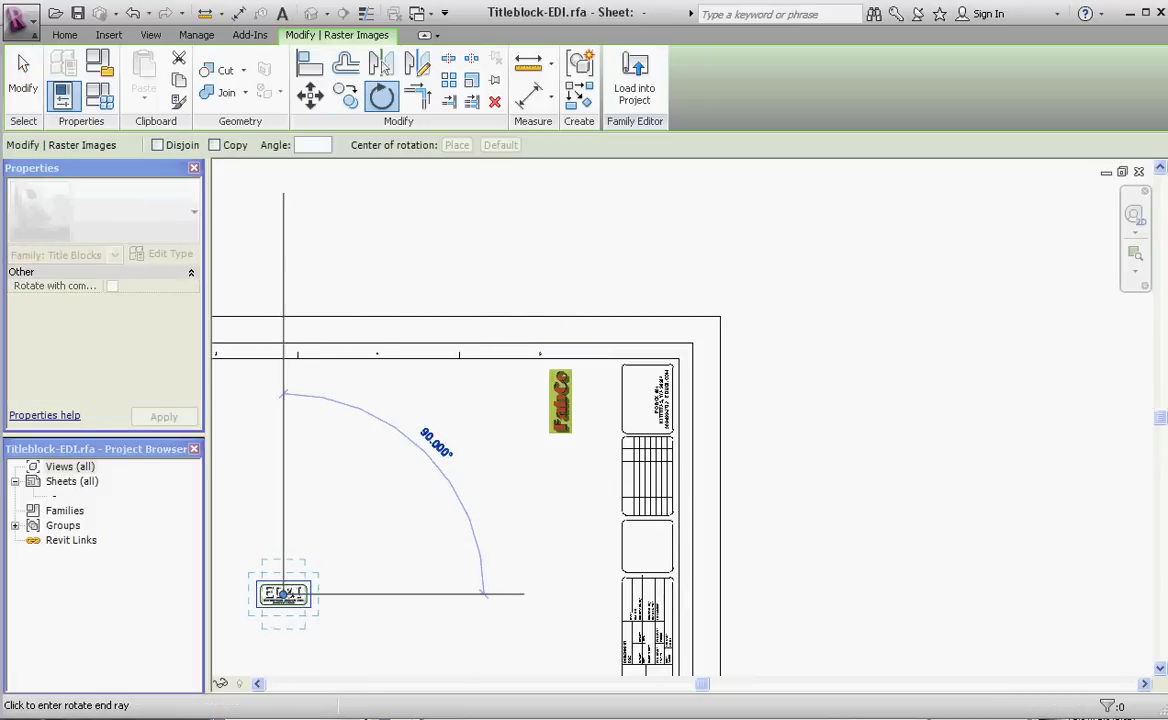
click(283, 395)
drag(283, 594, 640, 397)
key(Escape)
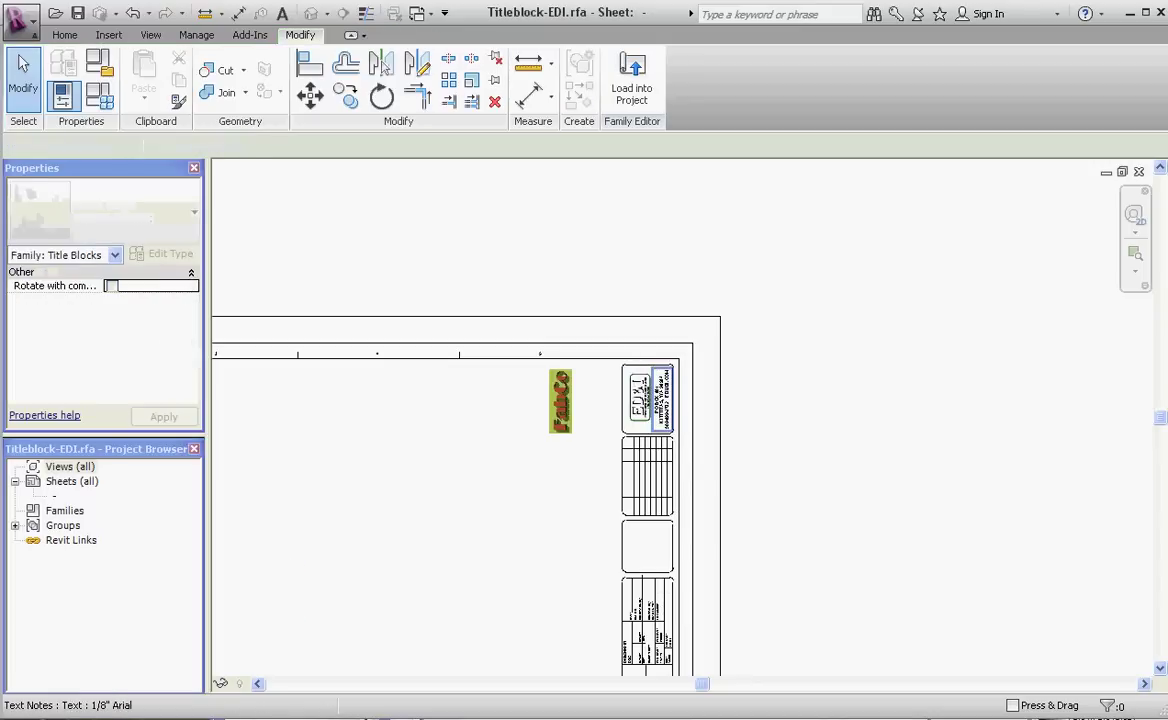
- Enlarge the ED&I logo proportionally to about 2 7/16" wide and position it to fill the box beside the address text
scroll(640, 400, up, 8)
click(627, 389)
scroll(627, 389, down, 2)
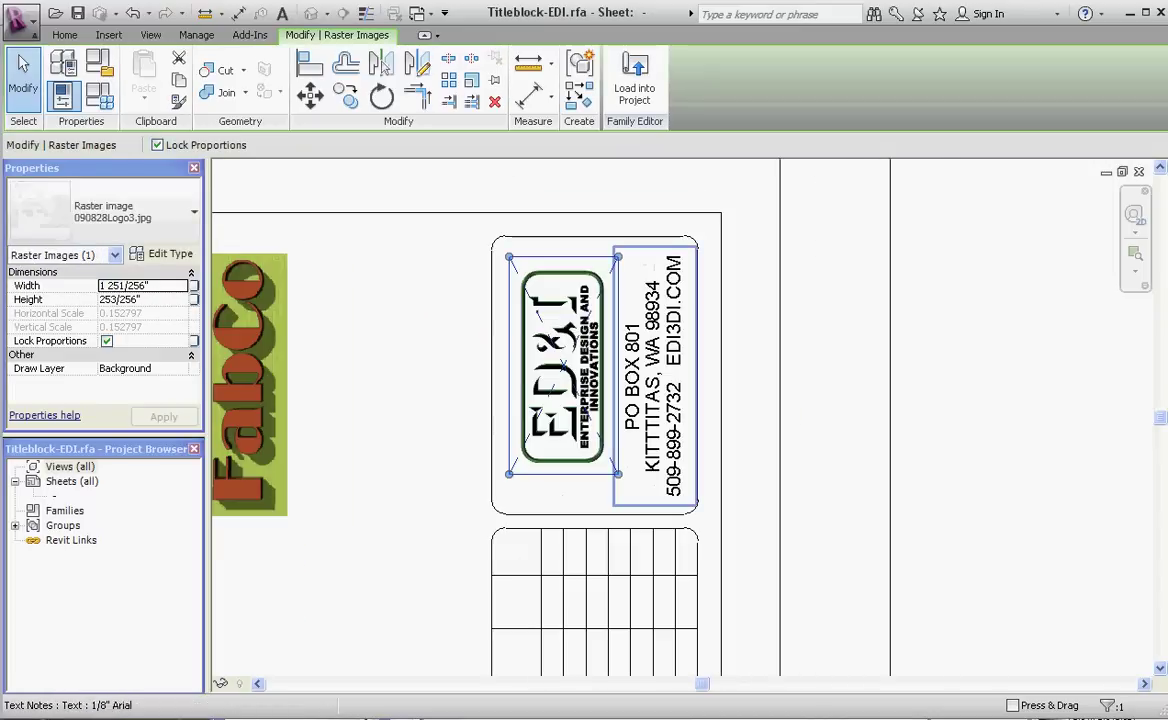
drag(618, 474, 629, 496)
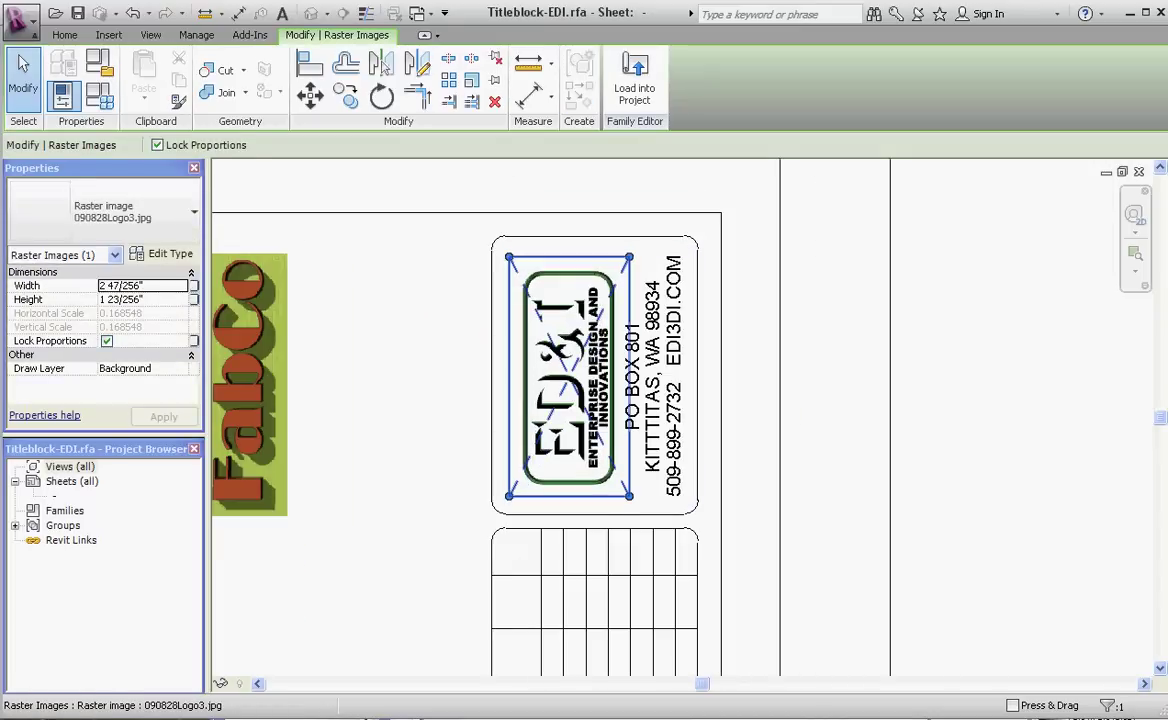
mouse_move(568, 389)
mouse_down()
mouse_move(547, 375)
mouse_move(555, 381)
mouse_up()
drag(616, 249, 620, 242)
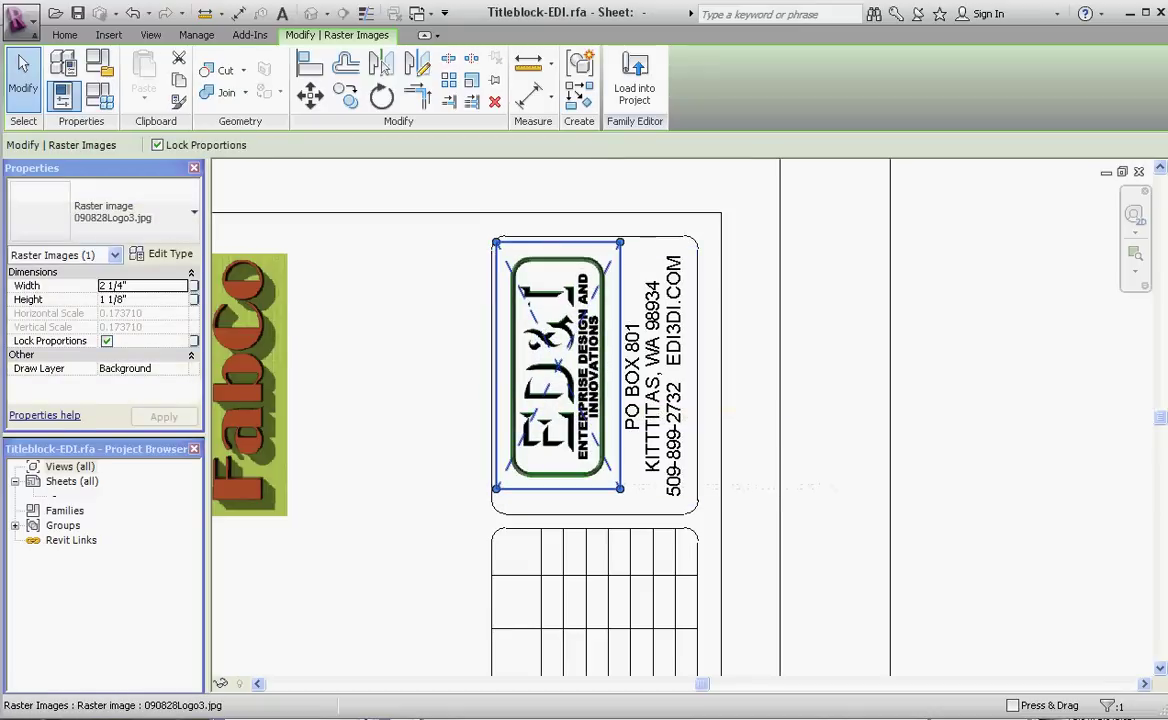
drag(620, 489, 630, 510)
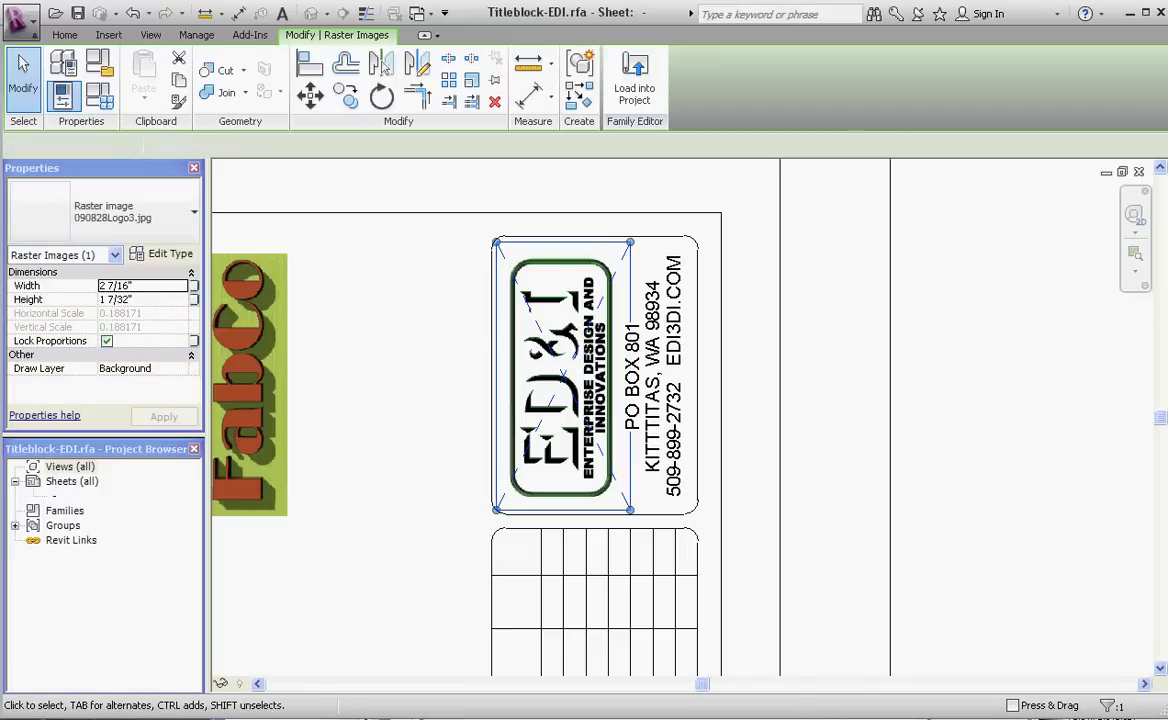
key(Escape)
scroll(695, 250, down, 3)
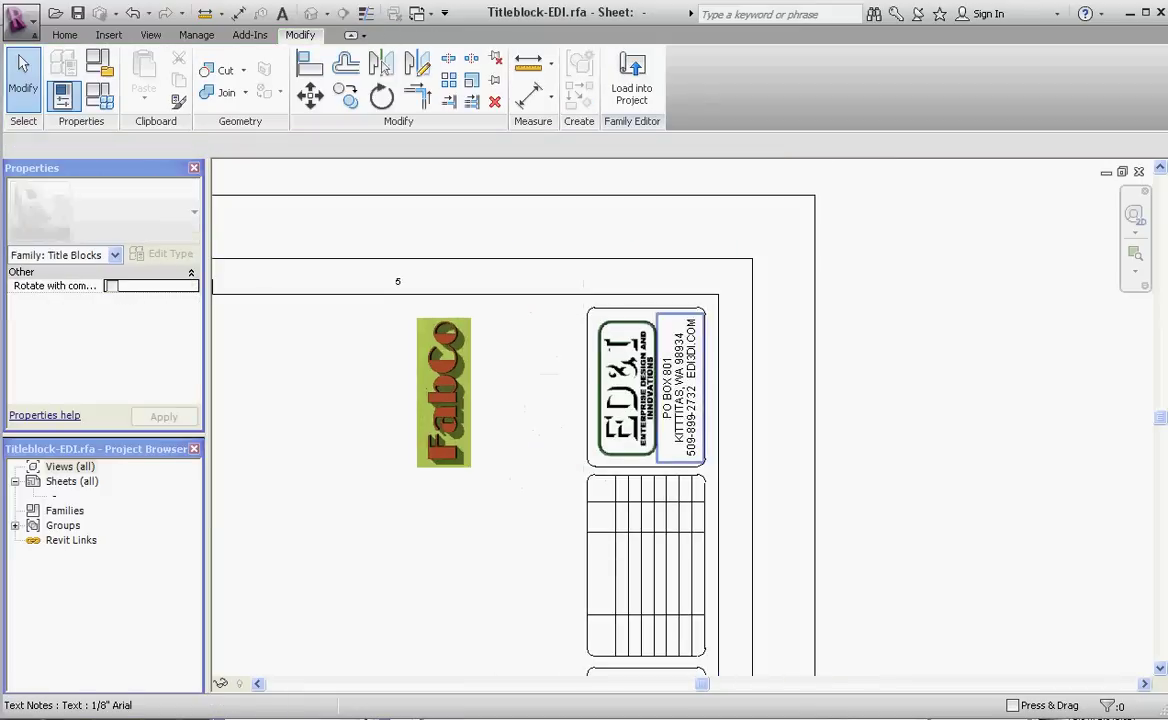
scroll(675, 270, up, 3)
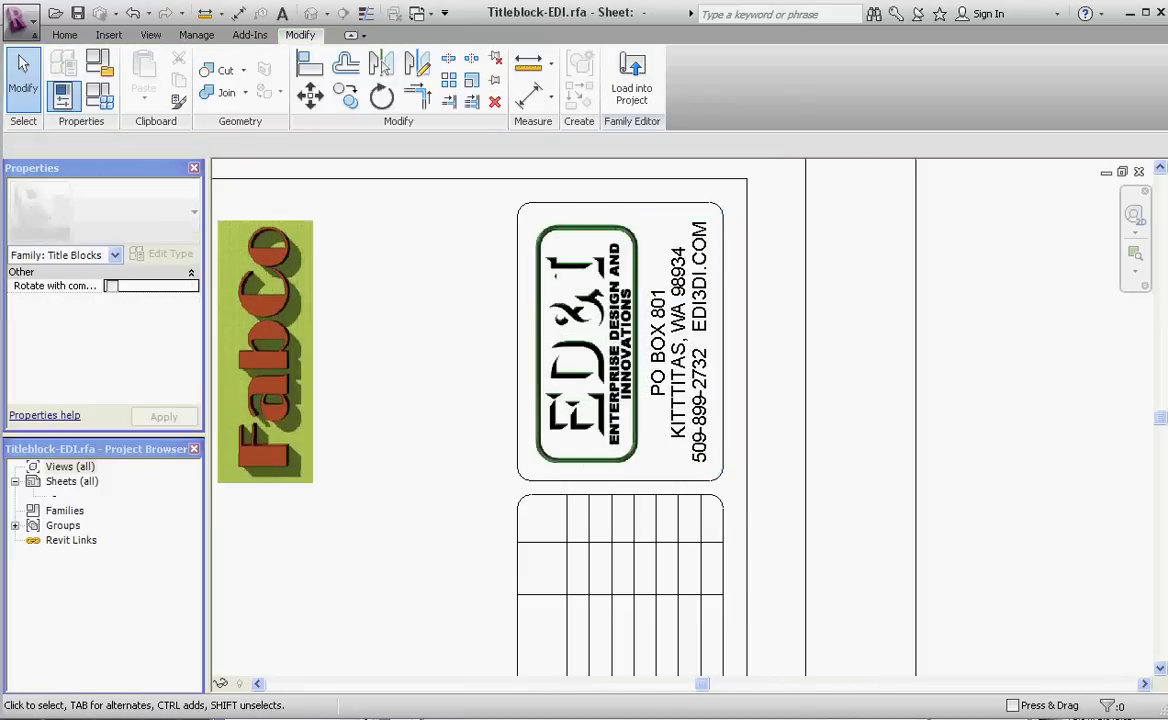